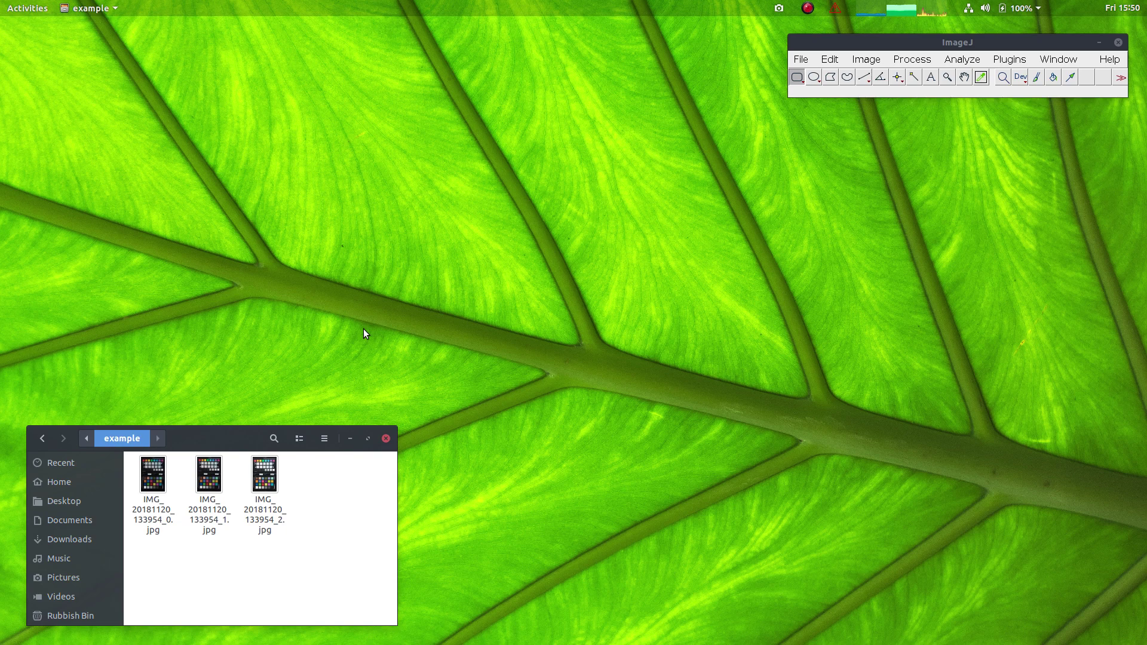
- Open IMG_20181120_133954_1.jpg in Image Viewer and step through the photos to IMG_20181120_133954_0.jpg
double_click(206, 478)
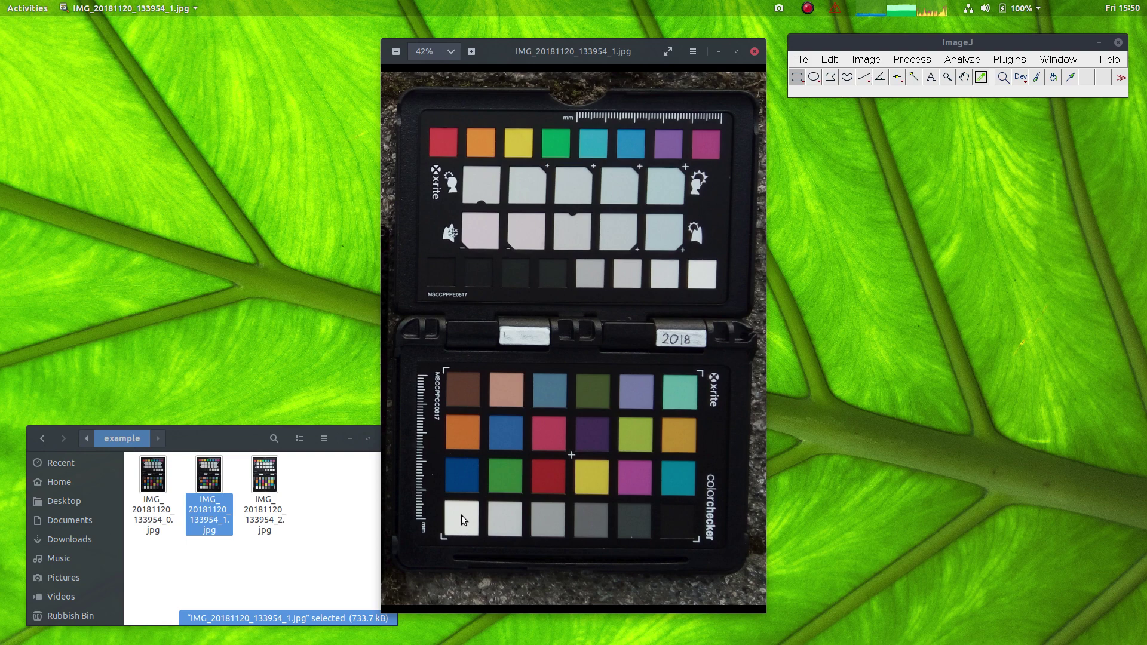
mouse_move(479, 518)
key(Right)
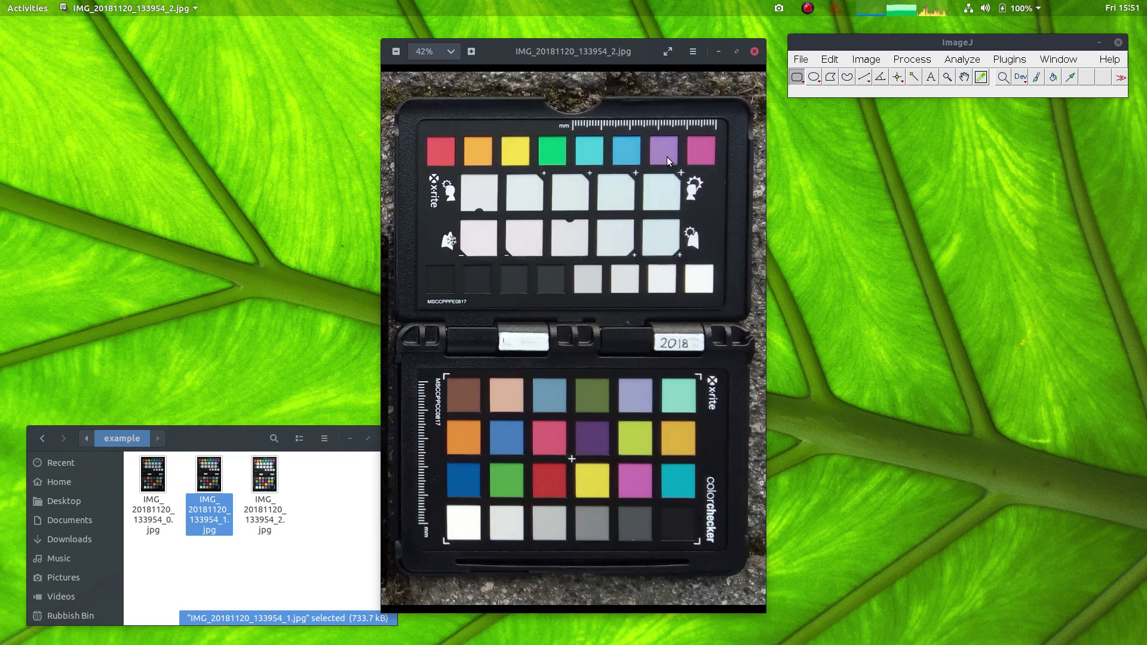
key(Right)
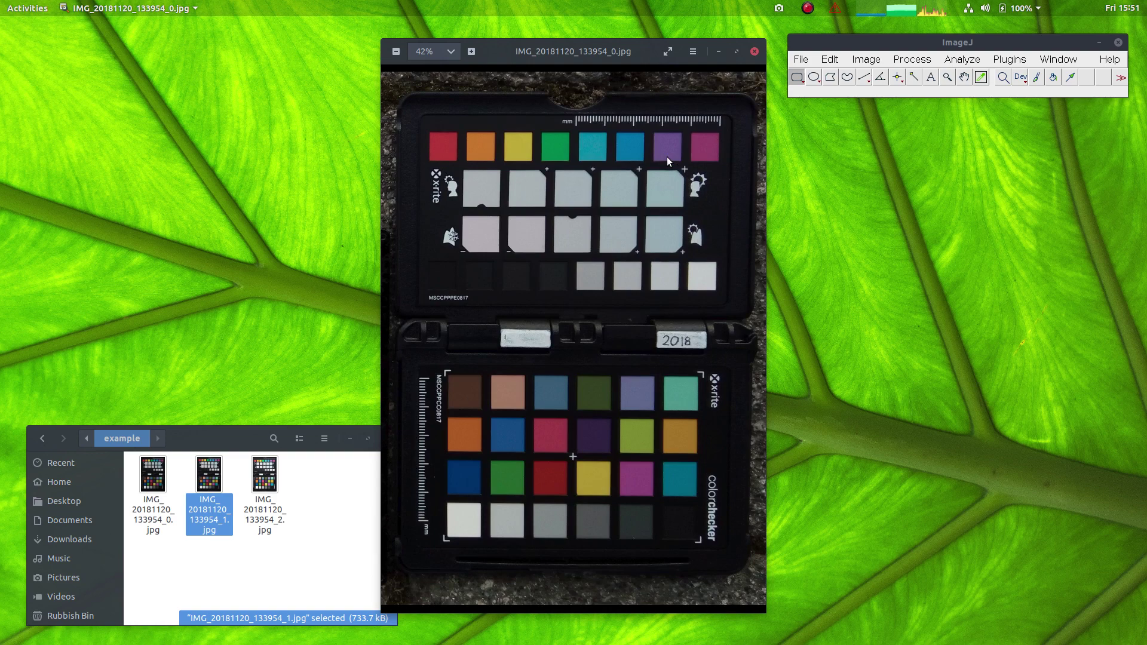
- Close the photo viewer and launch the Model Linearisation Function in ImageJ
click(754, 52)
click(343, 509)
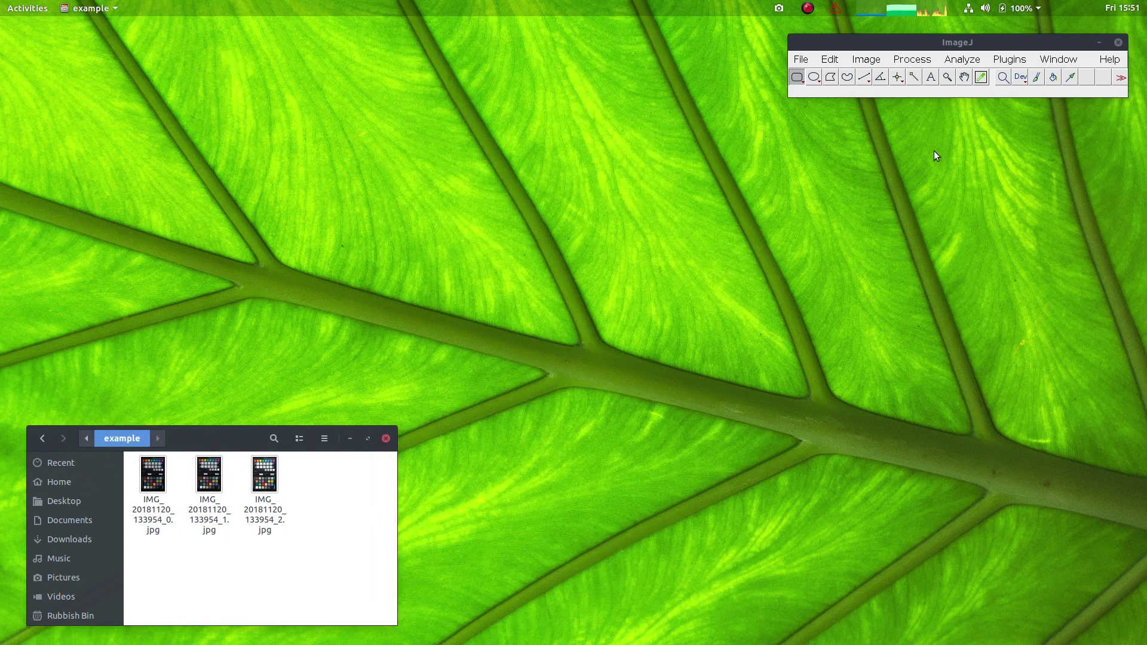
click(962, 42)
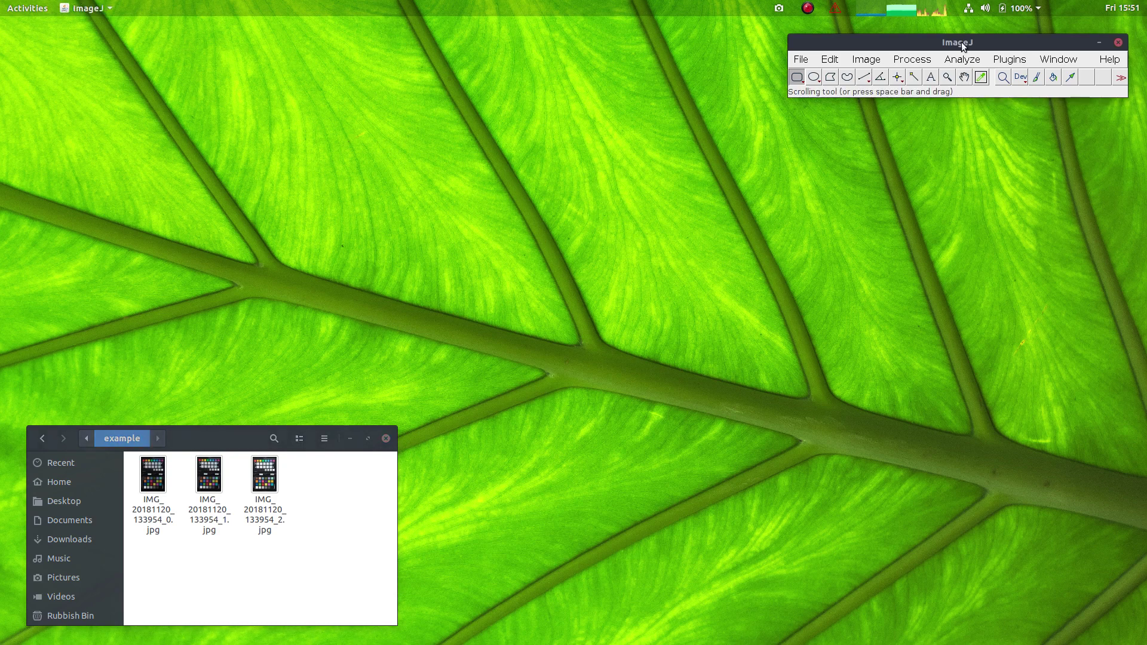
click(1009, 60)
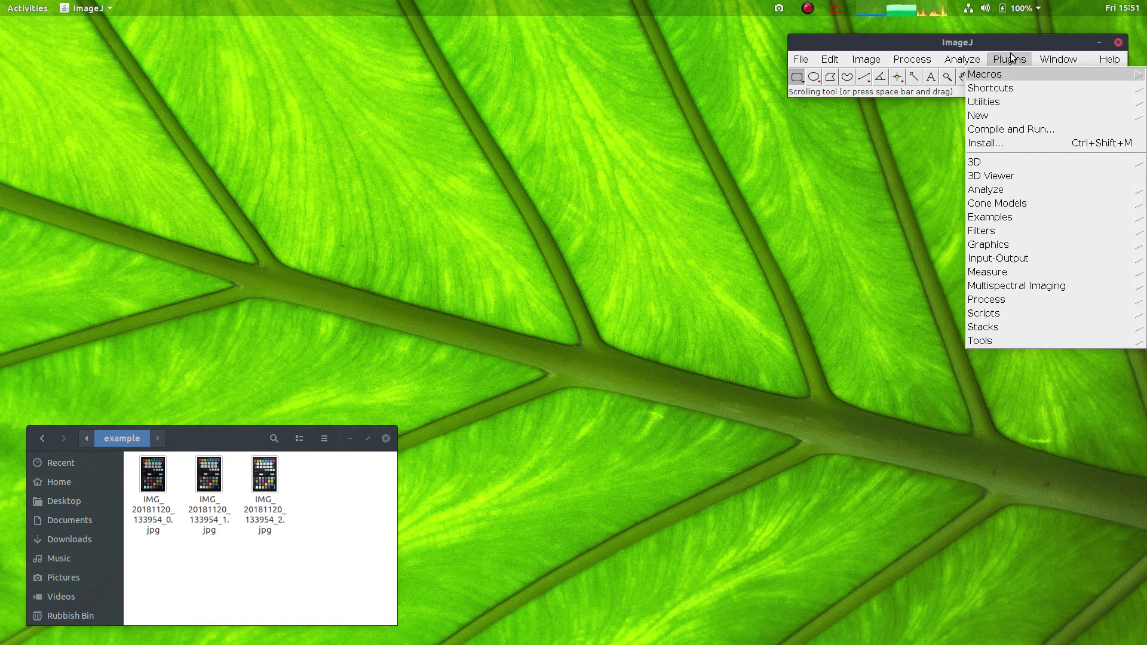
mouse_move(996, 292)
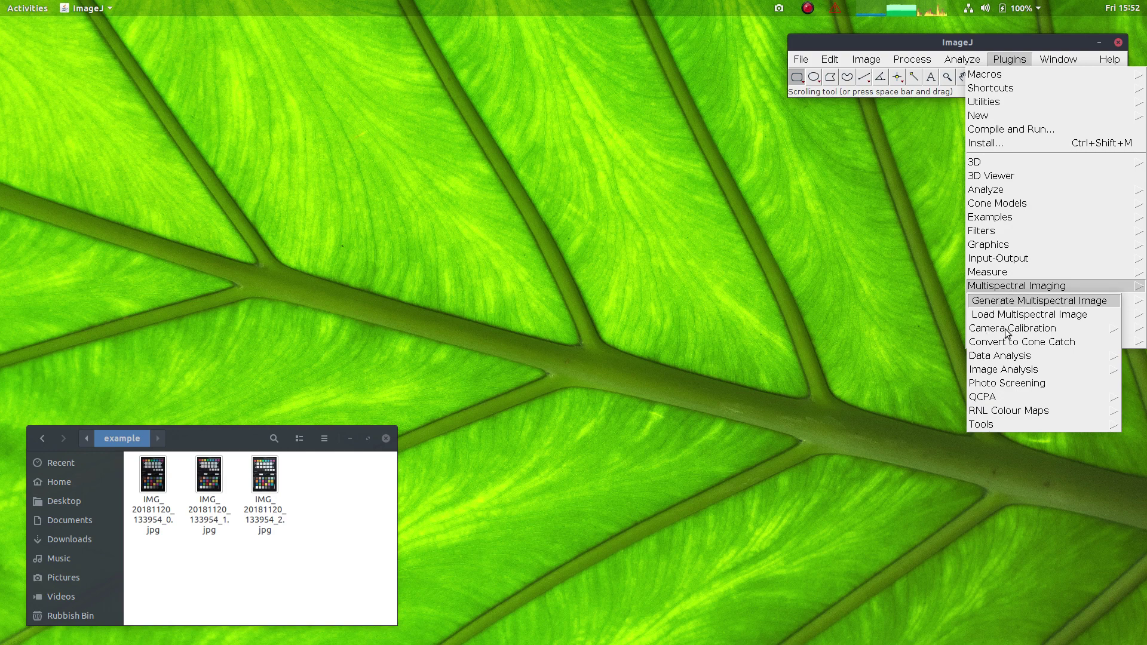
mouse_move(1007, 329)
click(925, 385)
- Inspect the standard reflectance values in the linearisation dialog, including the 59 value
click(626, 210)
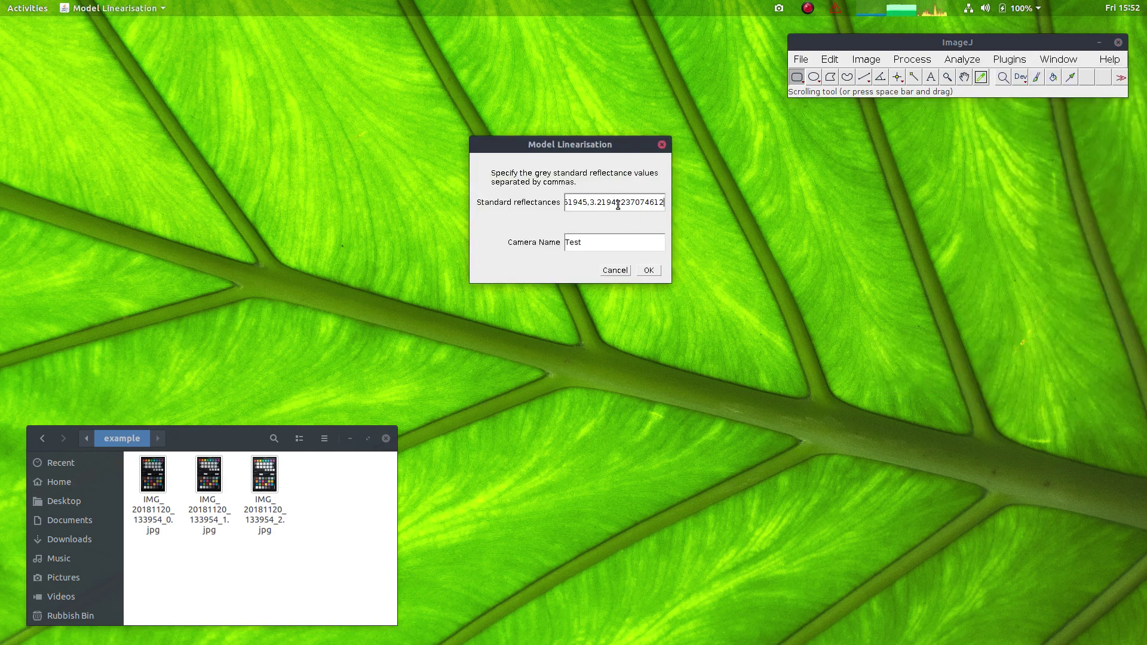
drag(618, 204, 520, 205)
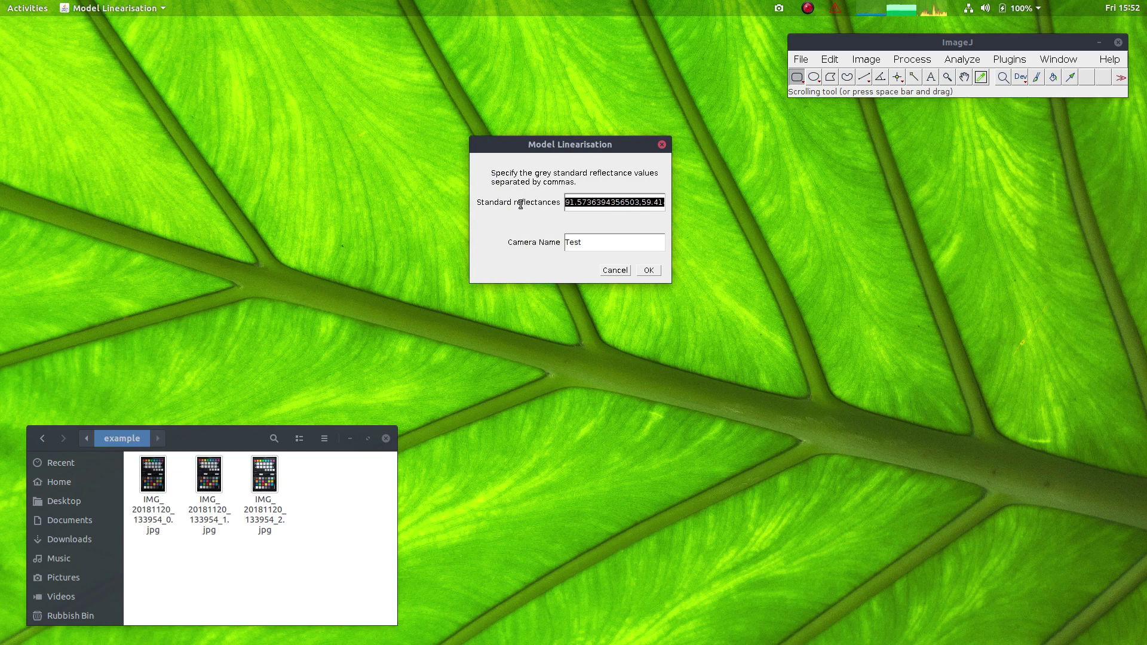
click(576, 203)
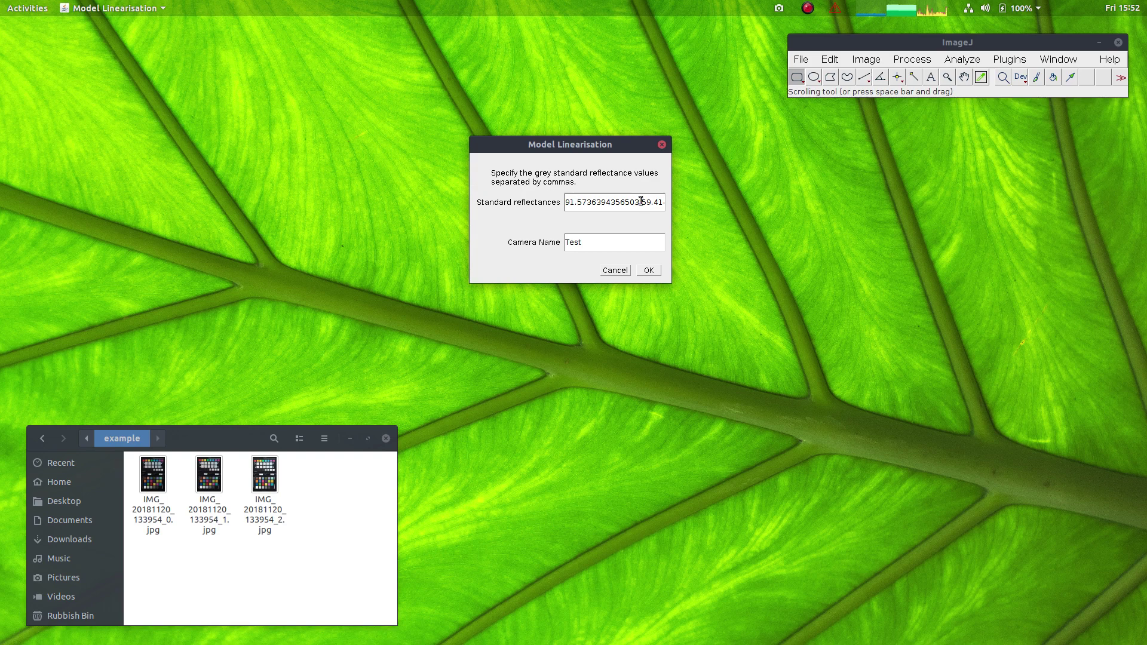
drag(640, 203, 652, 201)
click(660, 203)
- Replace the camera name Test with Wileyfox SparkX
click(592, 239)
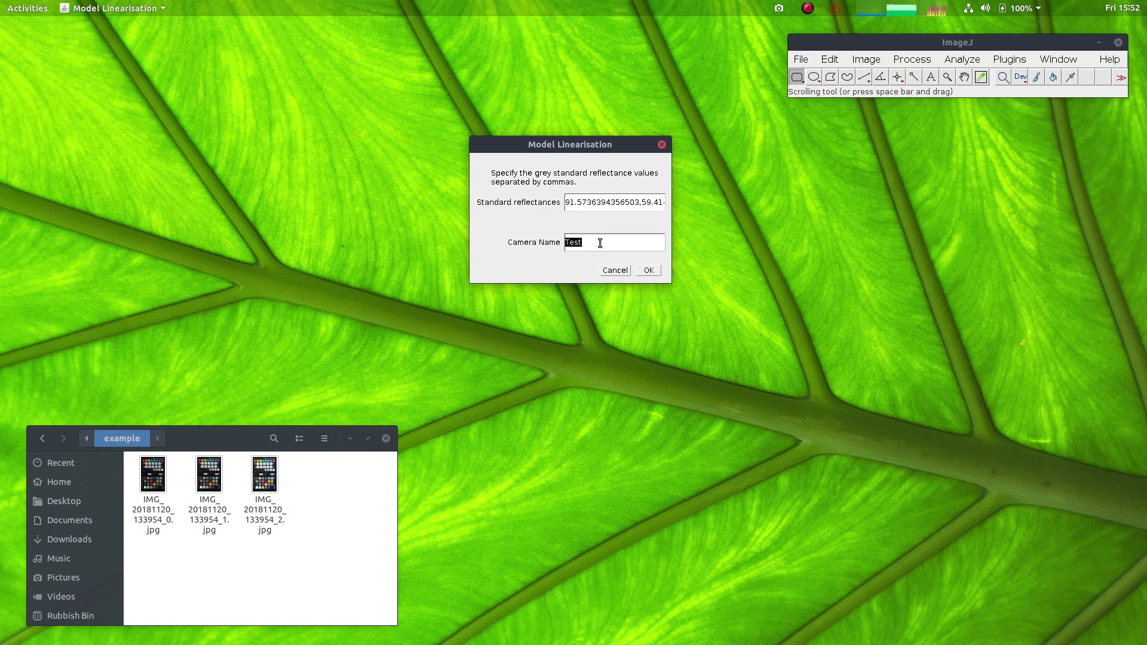
text(Wileyfox SparkX)
triple_click(599, 243)
key(End)
- Confirm the linearisation settings and load IMG_20181120_133954_2.jpg as the standards photo
click(651, 270)
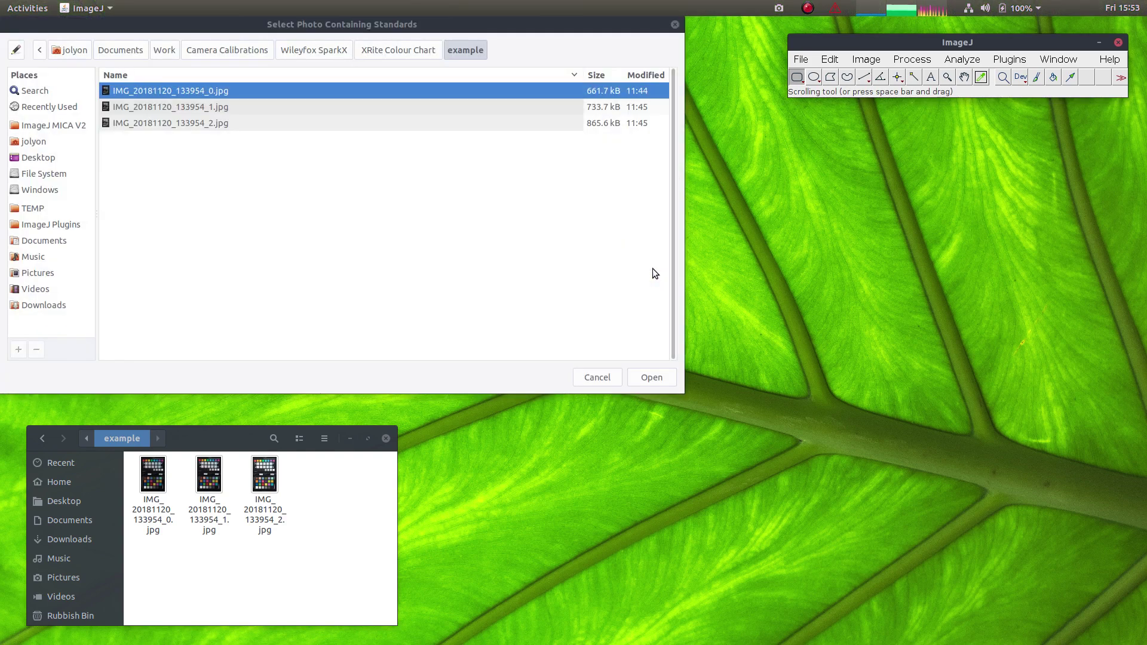
drag(355, 28, 408, 115)
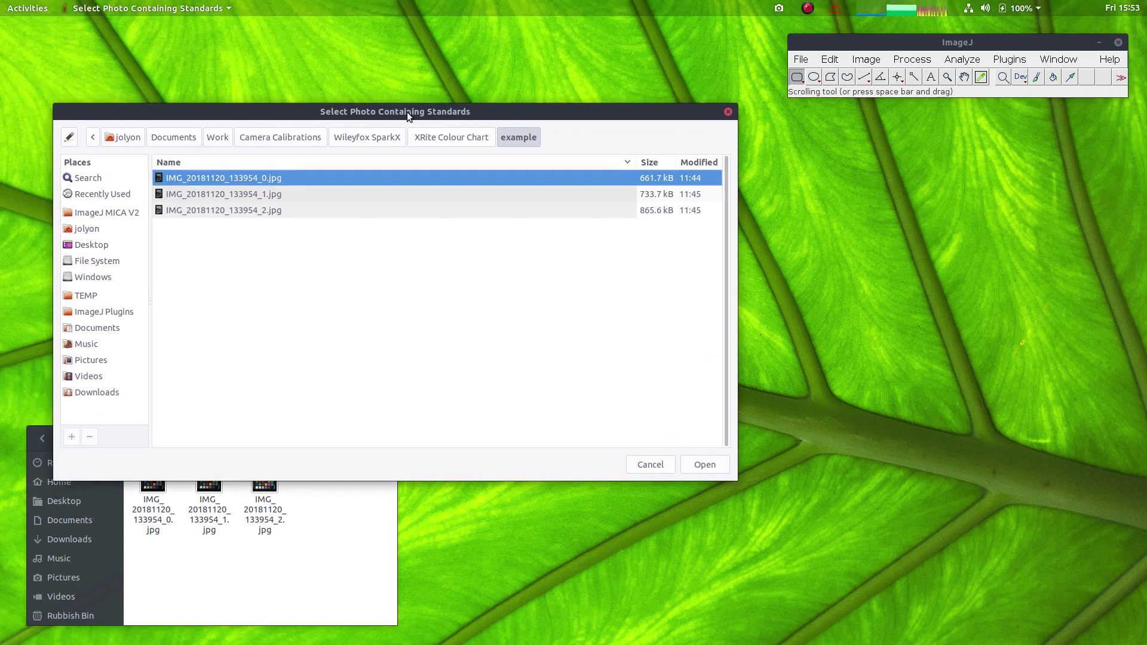
click(275, 211)
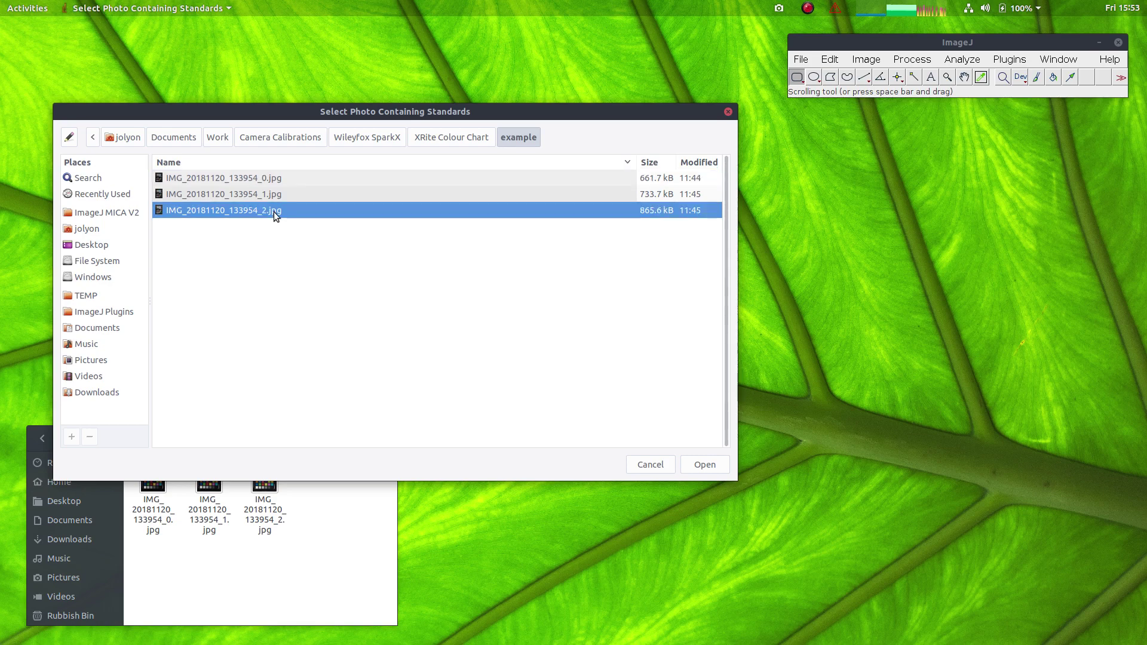
click(705, 464)
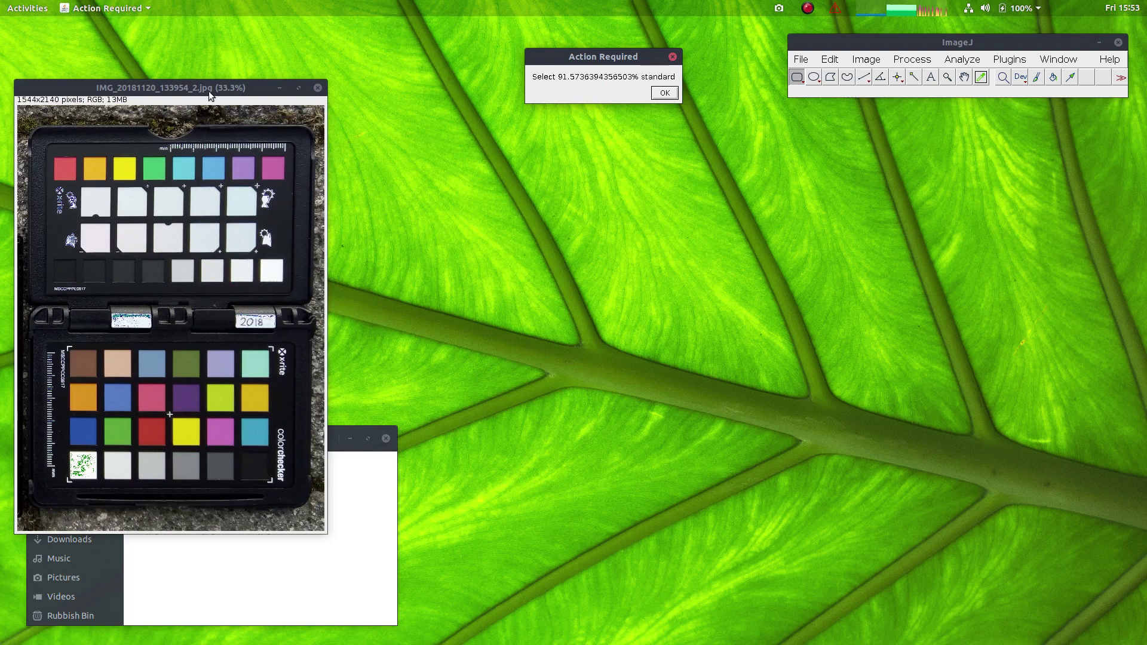
- Zoom in on the white standard, widen the photo window, then close the photo
drag(208, 89, 302, 86)
scroll(191, 440, up, 5)
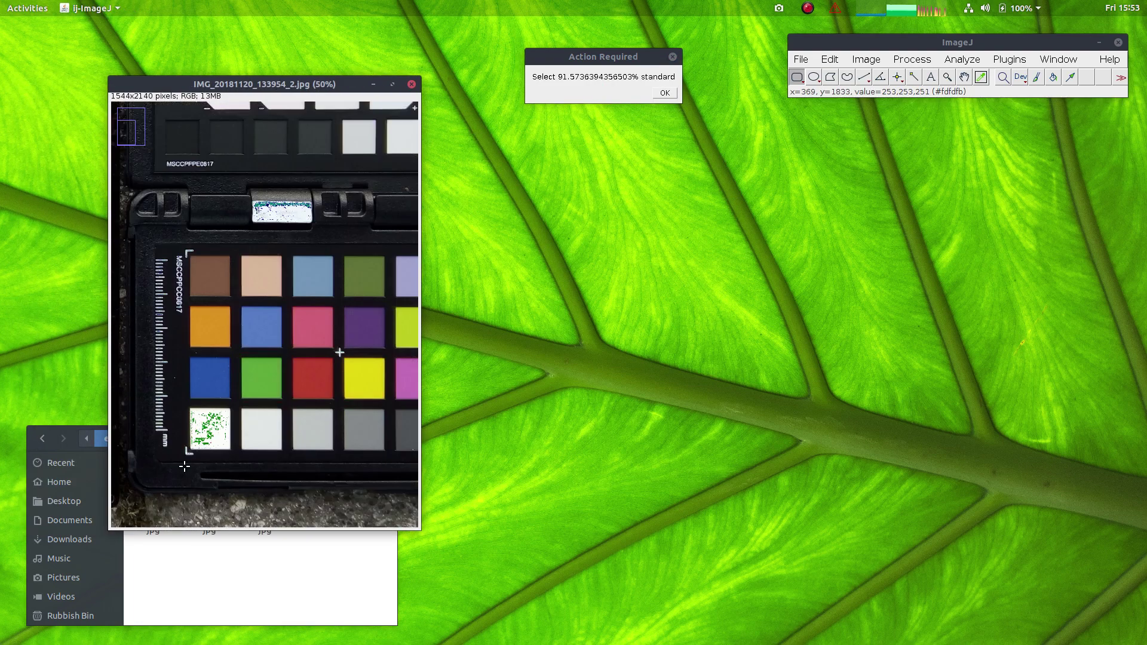
scroll(273, 355, up, 1)
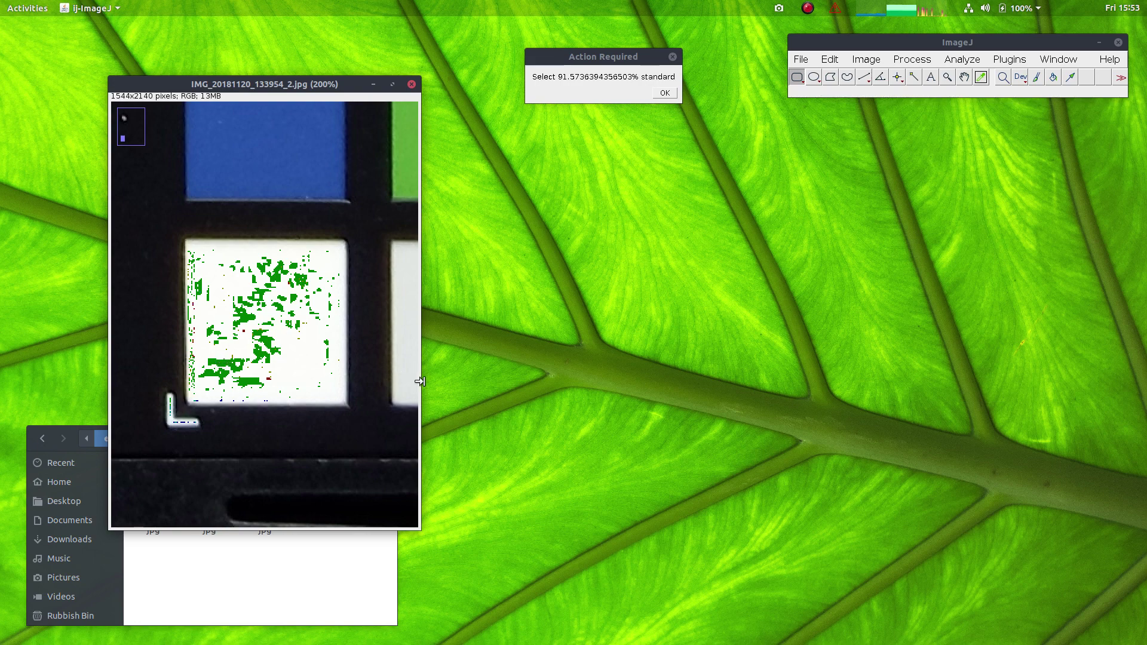
drag(419, 379, 1101, 359)
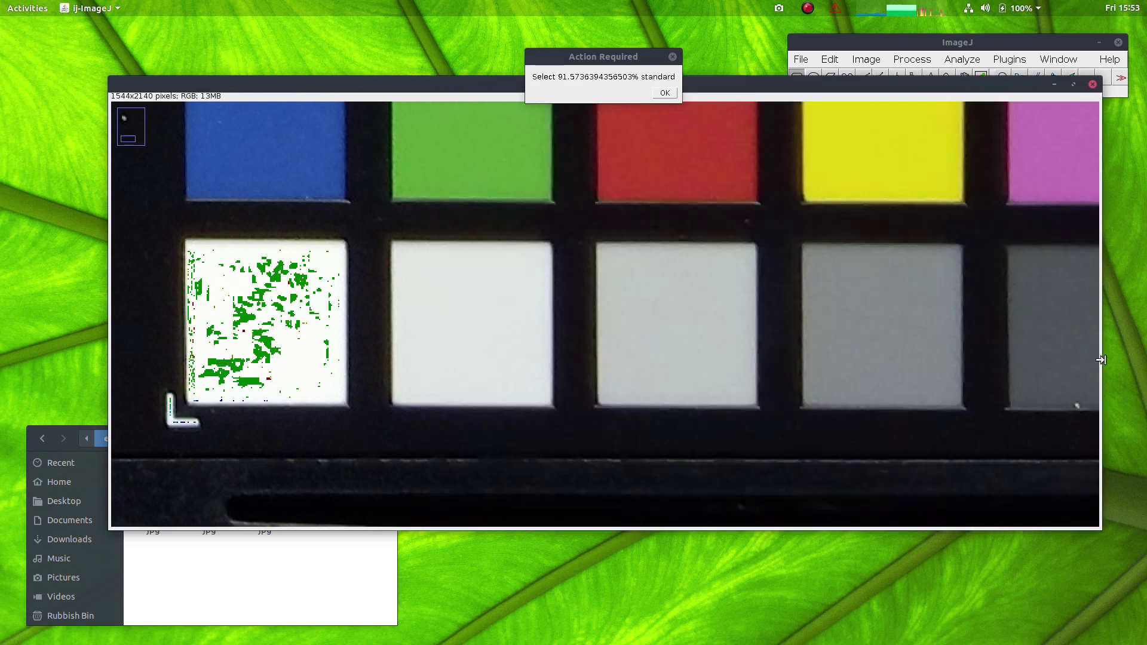
drag(412, 77, 382, 92)
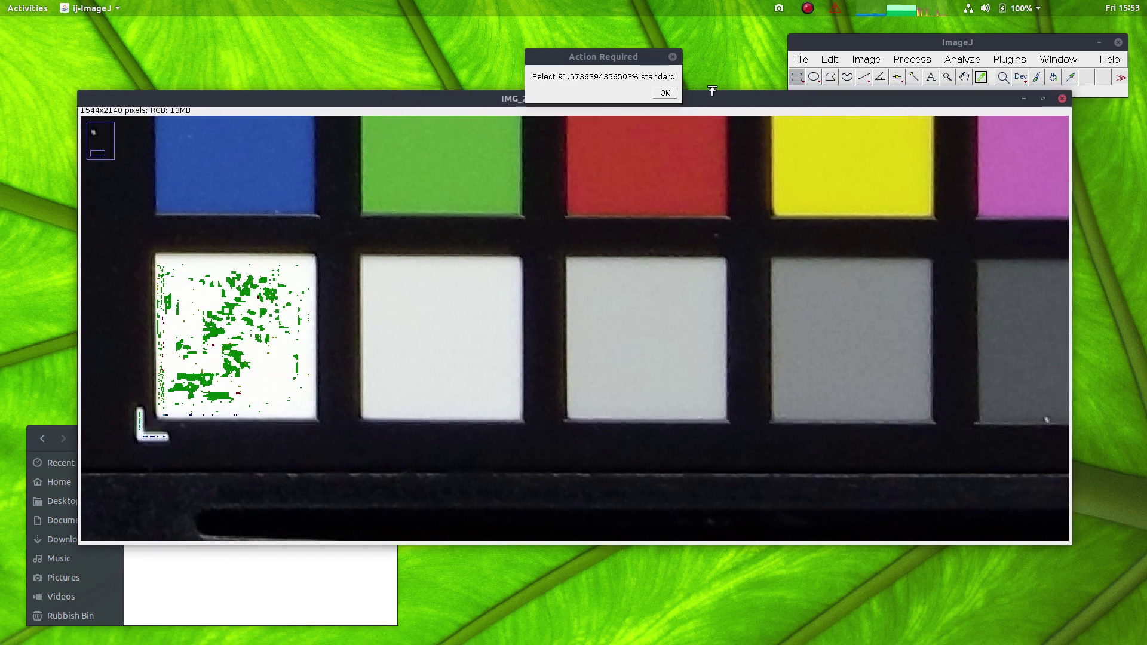
drag(697, 100, 691, 118)
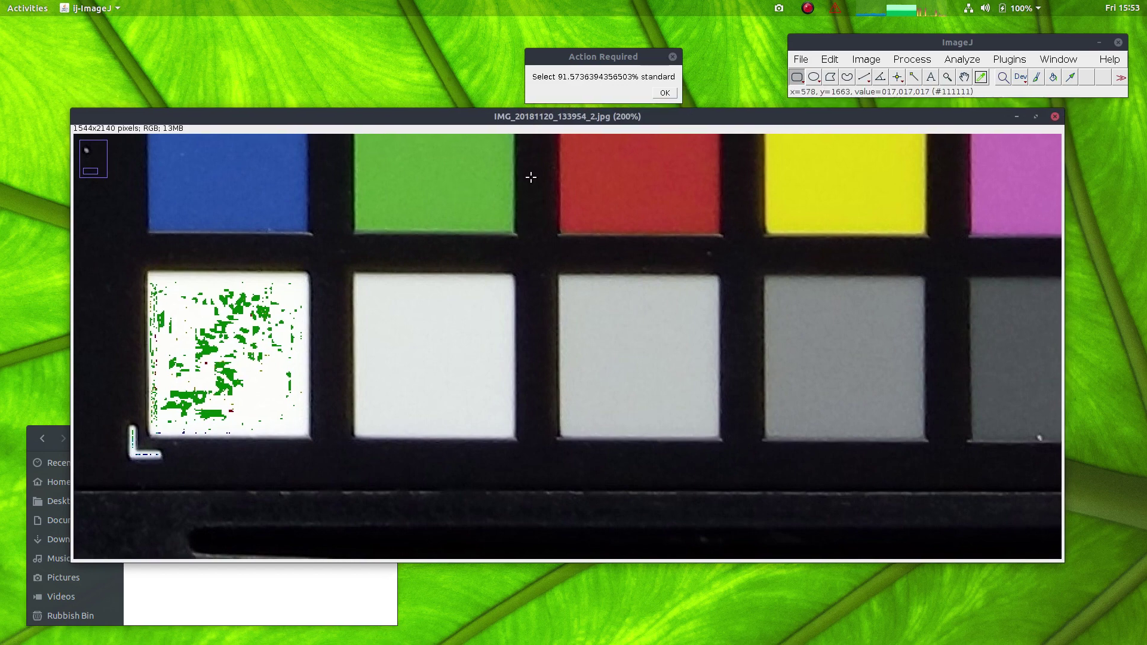
click(1055, 116)
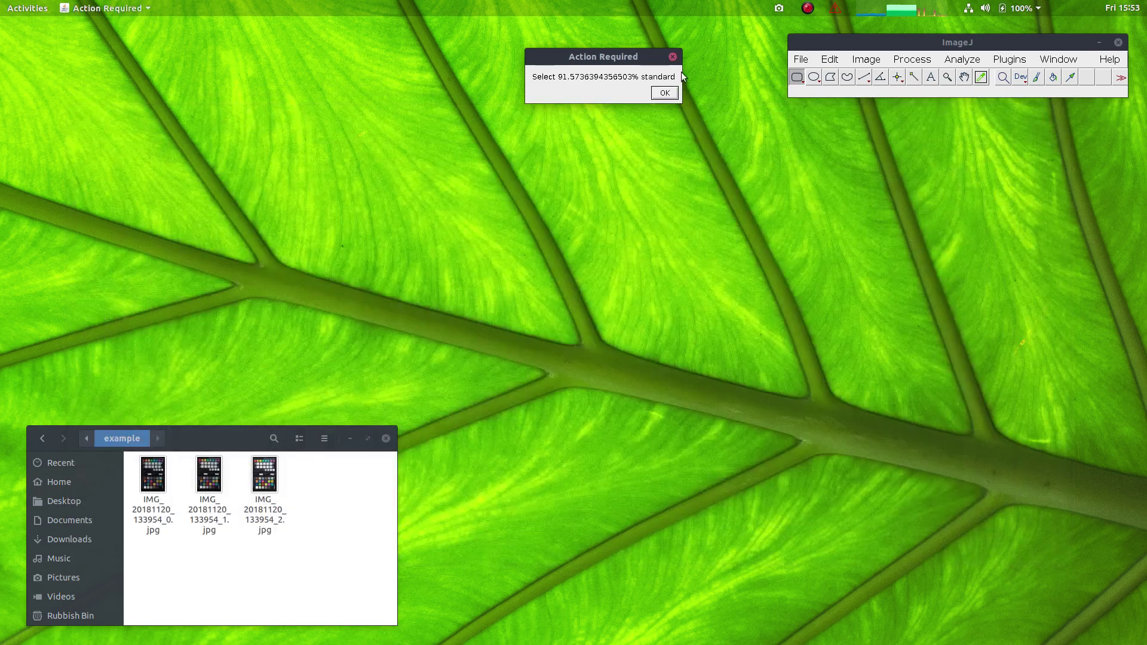
- Dismiss the standard selection prompt and relaunch the Model Linearisation Function
click(617, 61)
key(Return)
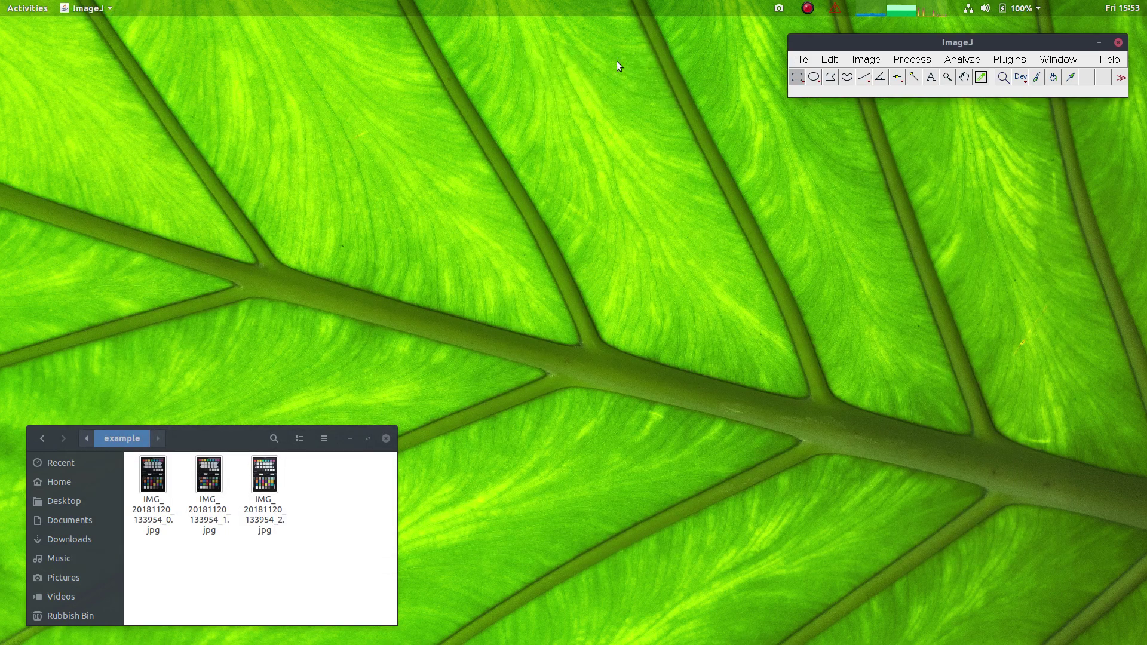
click(1003, 62)
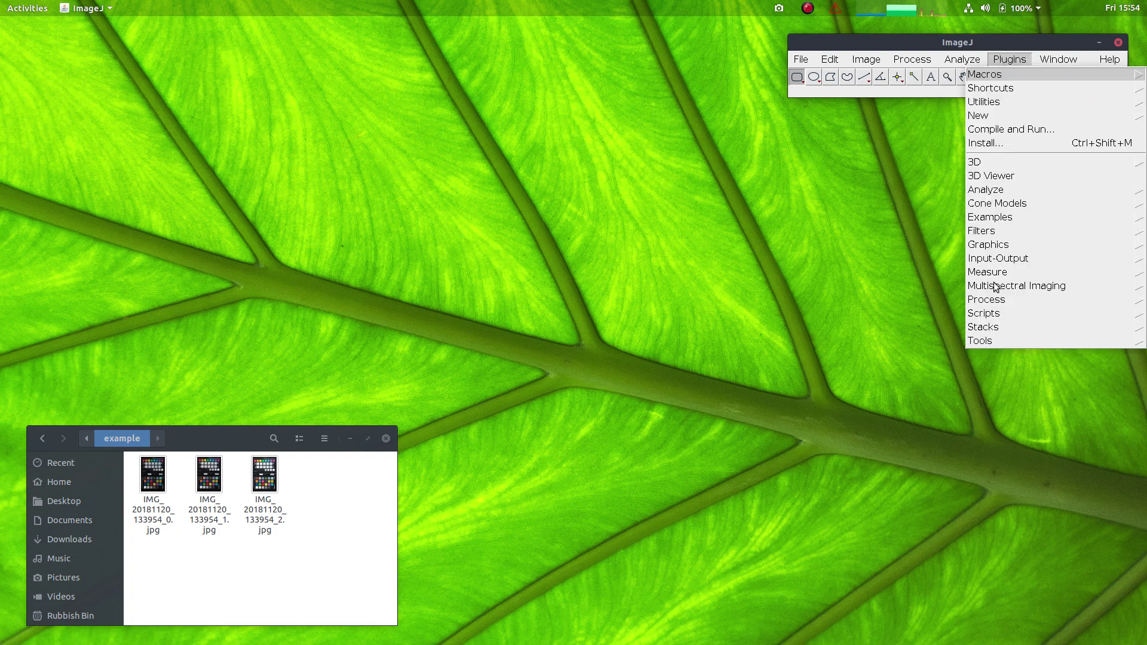
mouse_move(997, 286)
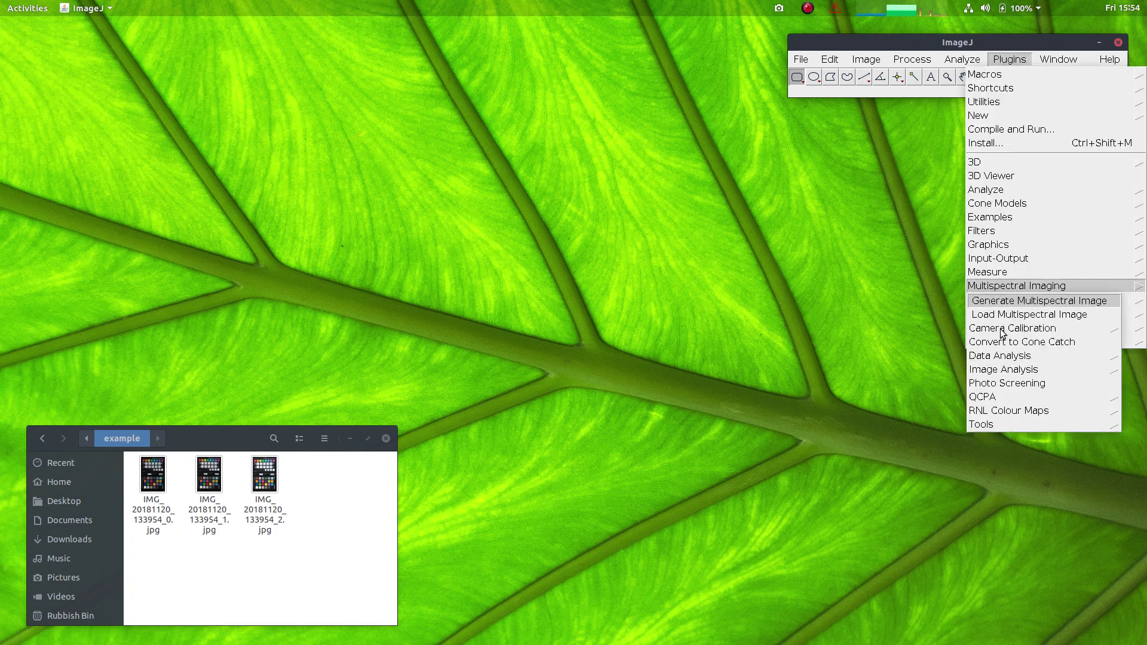
mouse_move(1002, 332)
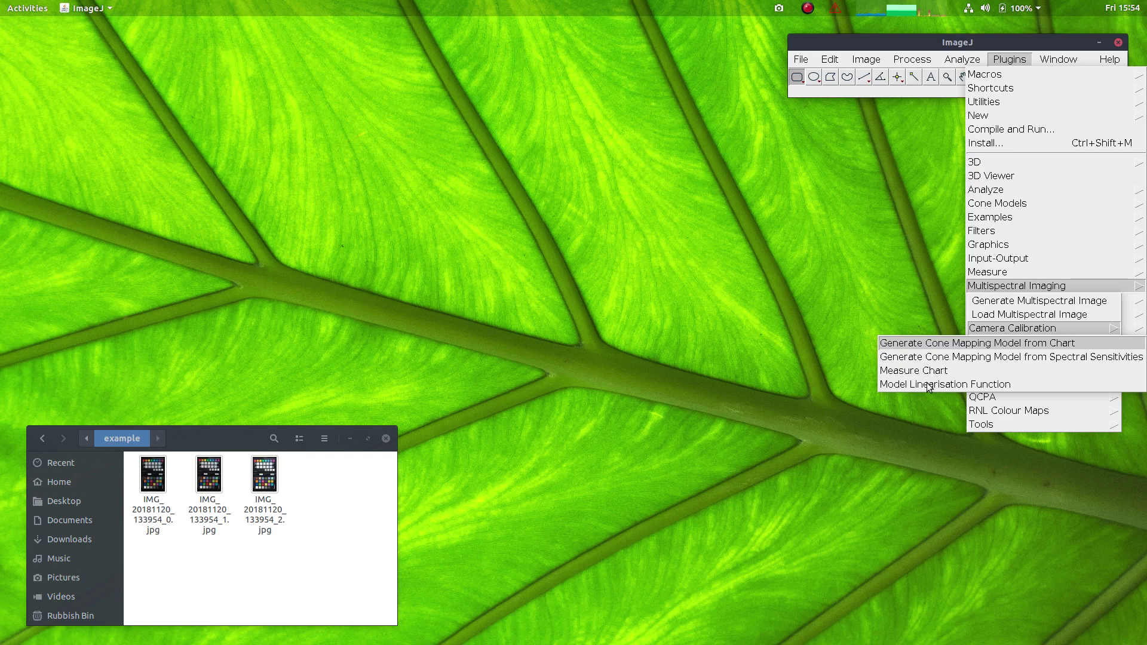
click(928, 384)
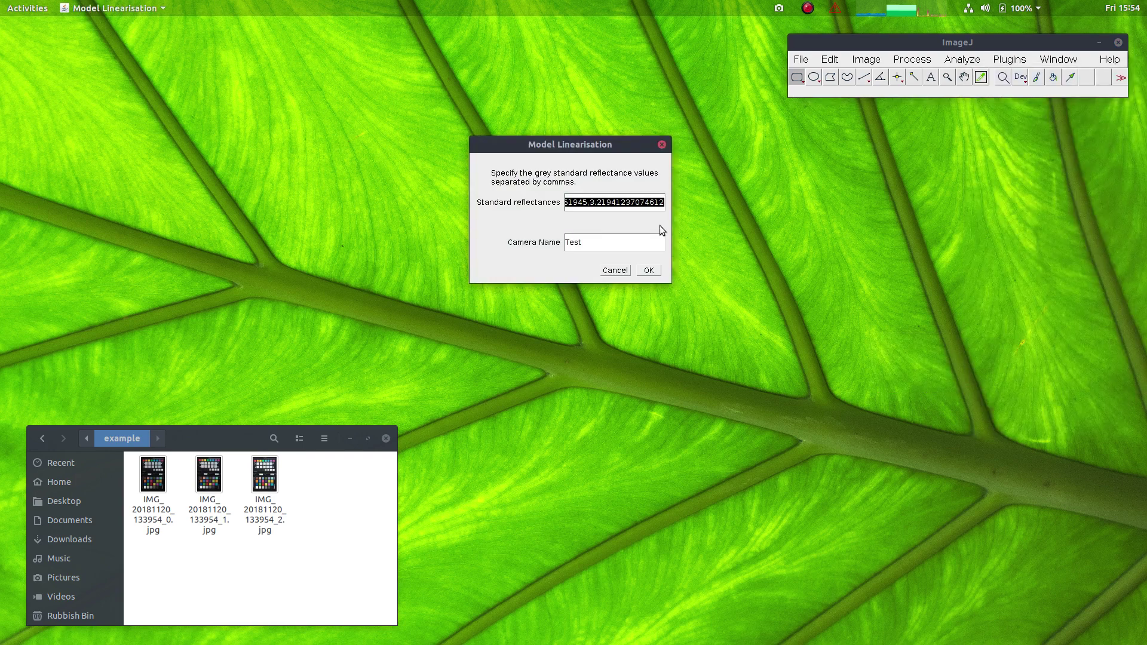
- Paste Wileyfox SparkX as camera name and open IMG_20181120_133954_1.jpg as the standards photo
click(585, 237)
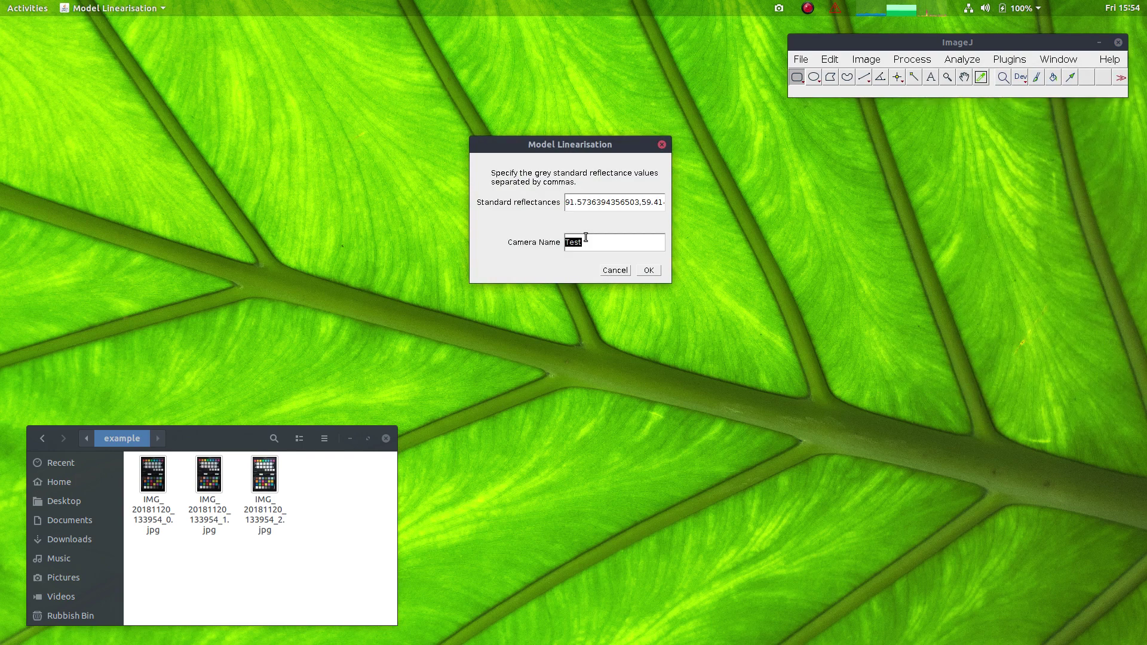
text(Wileyfox SparkX)
click(650, 271)
click(218, 108)
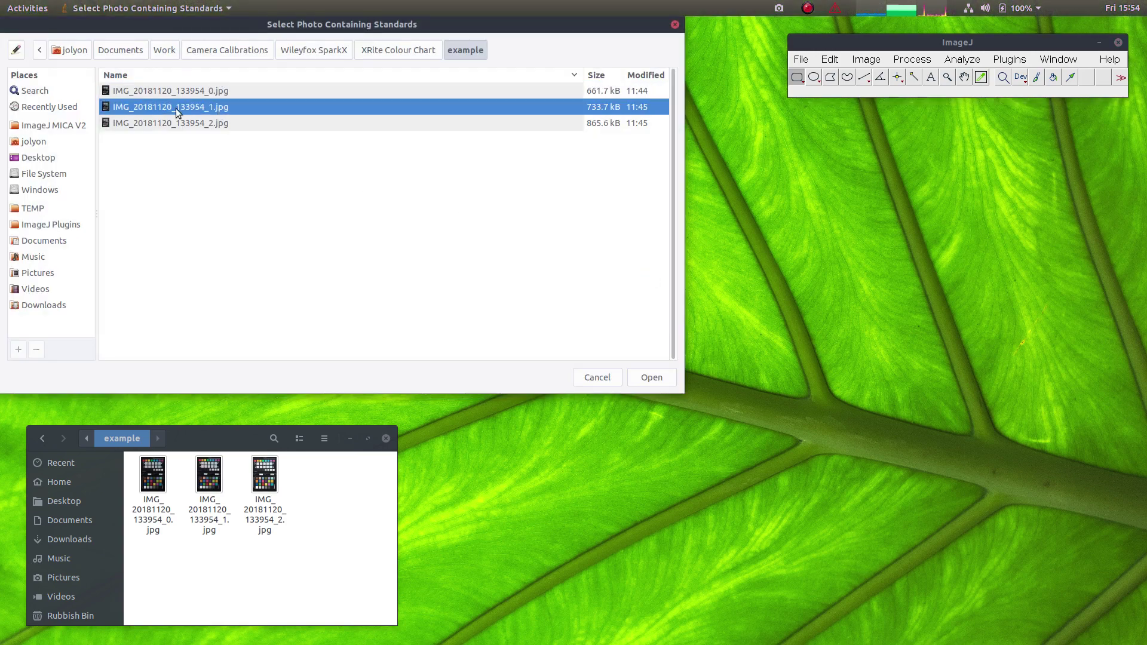
click(655, 378)
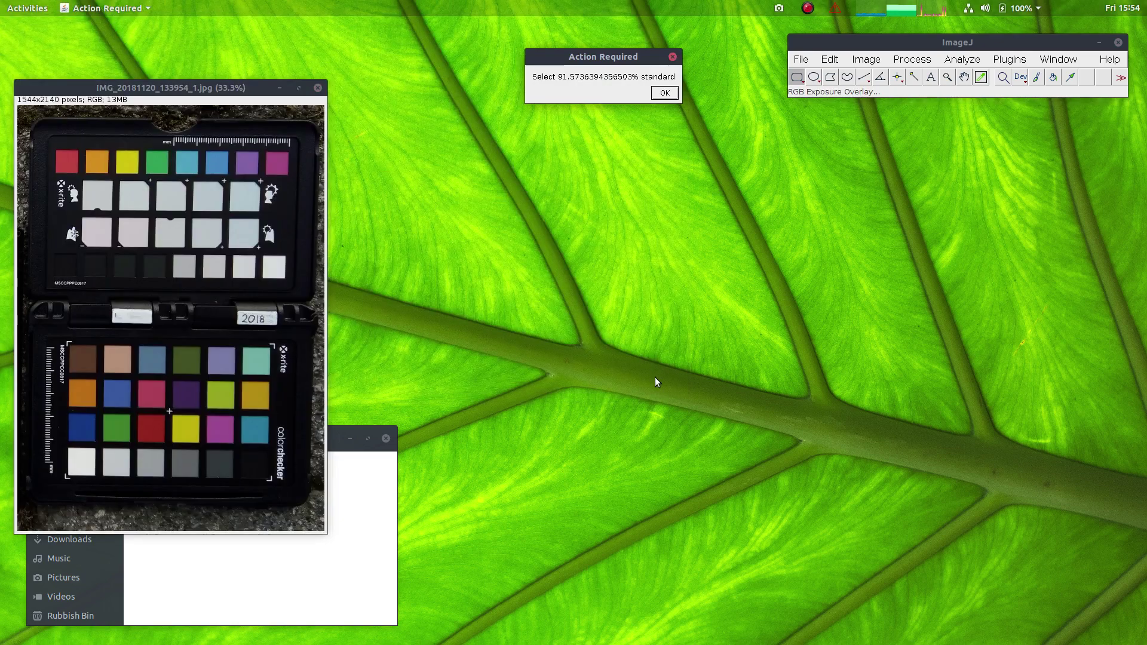
- Zoom in on the grey row and mark the white patch as the 91.57% standard
drag(213, 93, 225, 61)
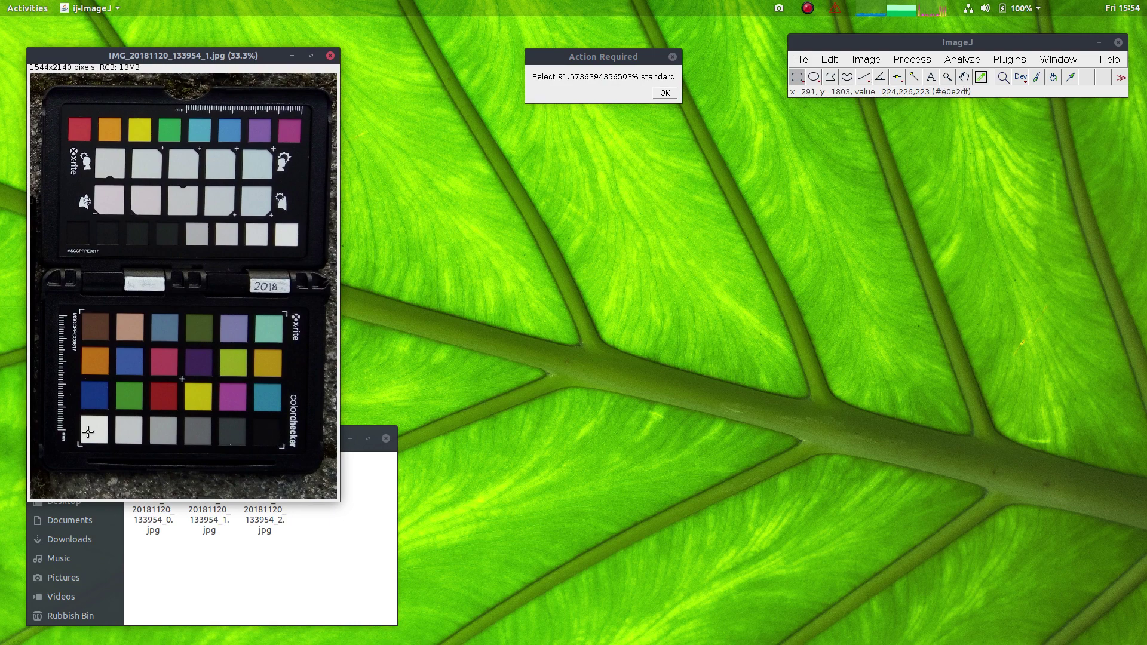
scroll(88, 431, up, 5)
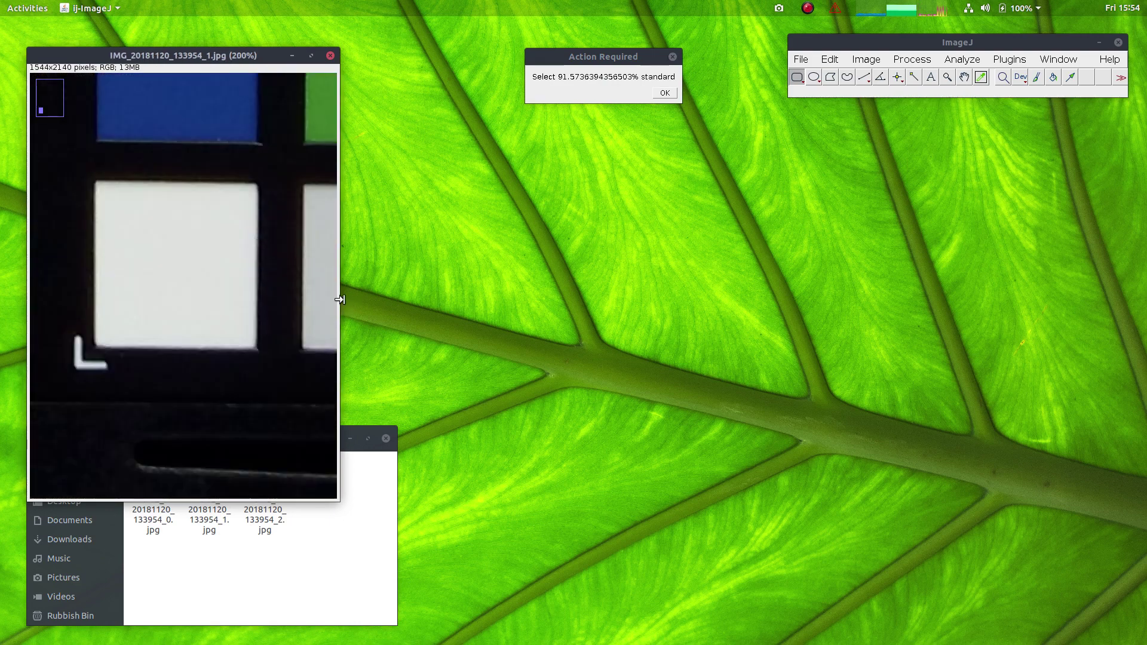
drag(339, 299, 1132, 301)
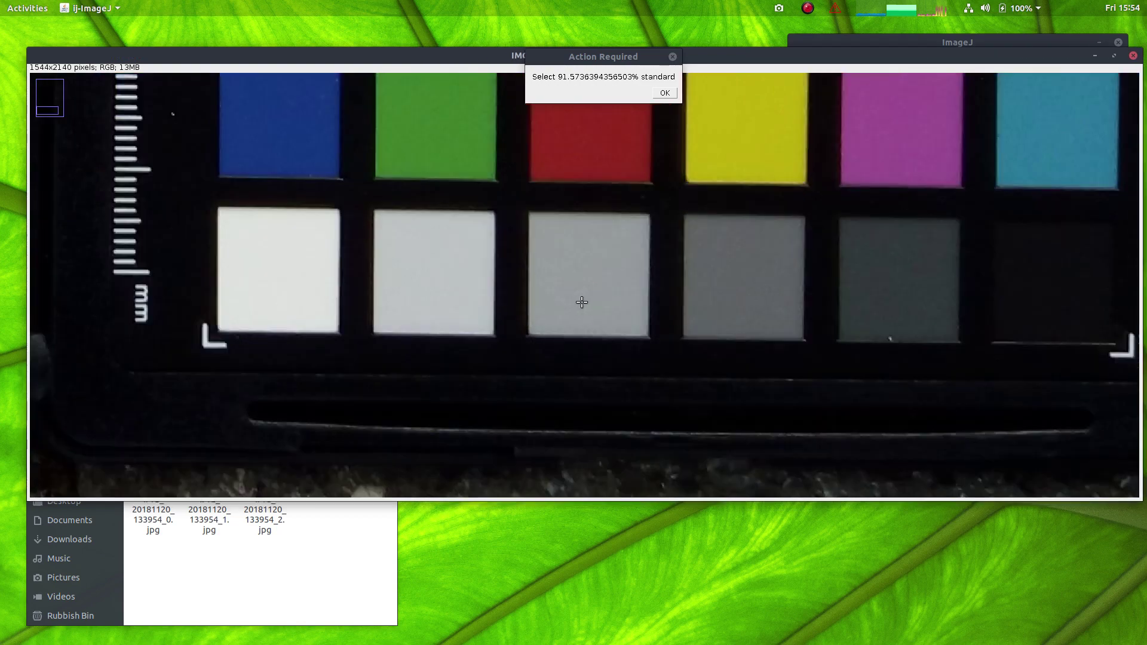
drag(809, 251, 724, 277)
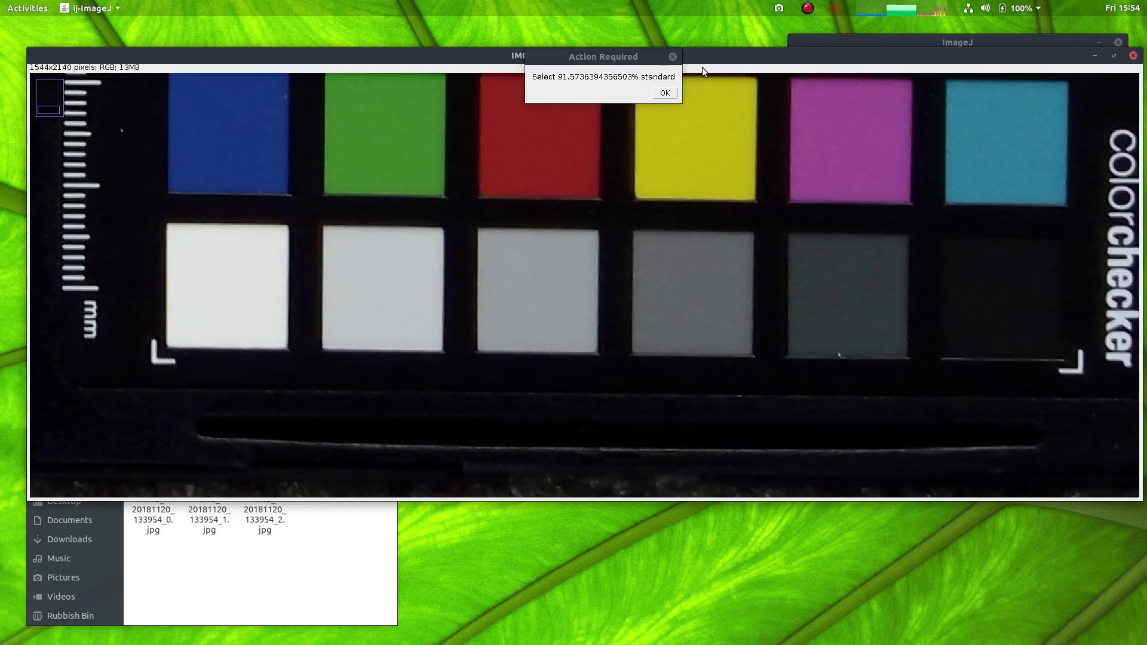
drag(696, 61, 682, 102)
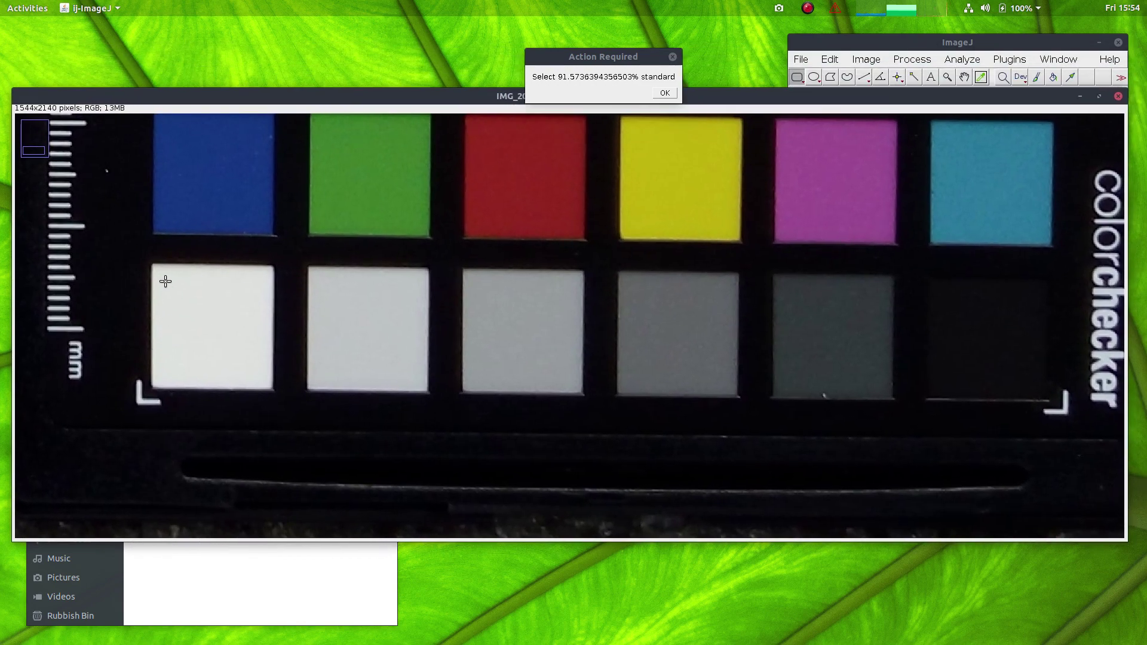
drag(158, 274, 259, 378)
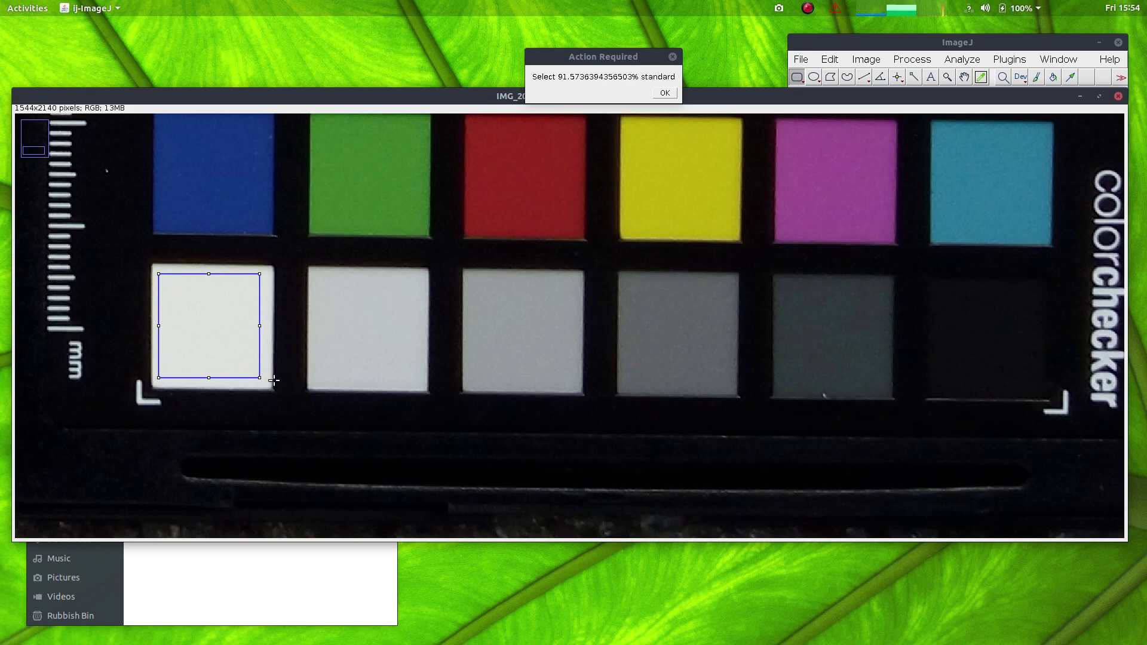
drag(224, 322, 226, 325)
drag(164, 278, 205, 305)
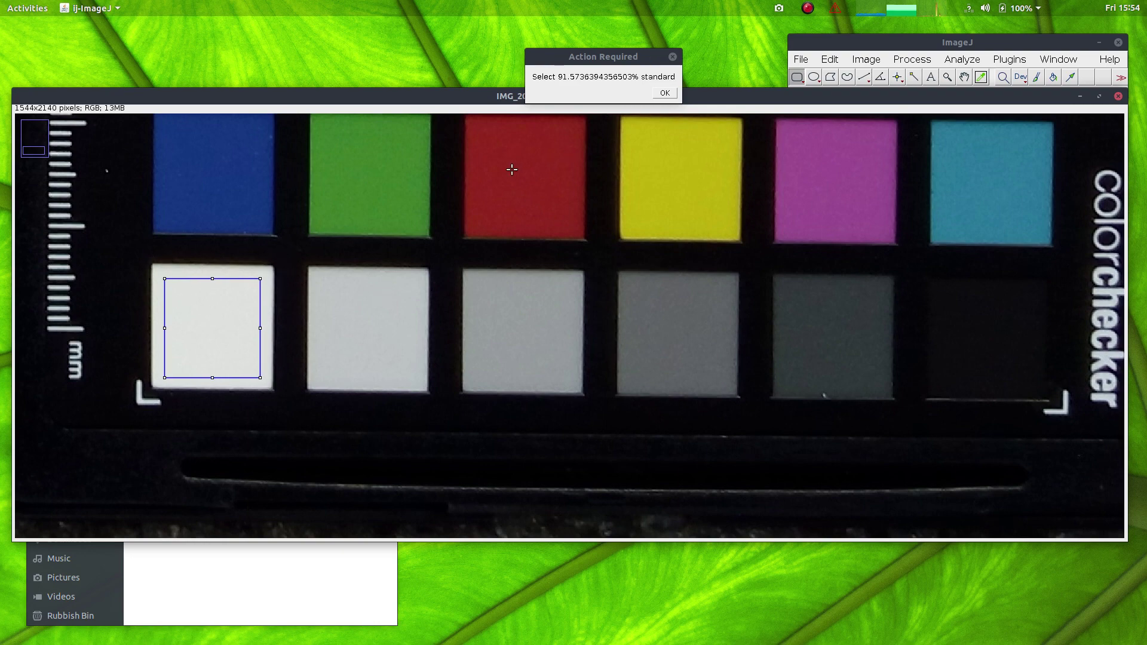
click(664, 93)
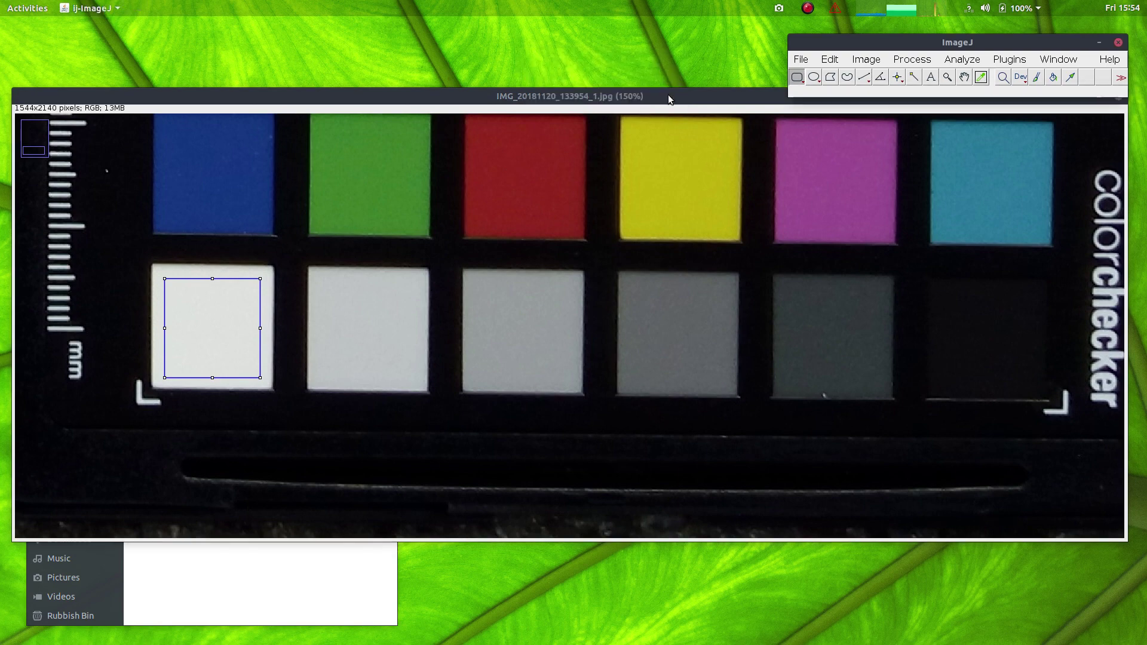
- Mark the 59.41%, 38.40% and 10.17% grey patches, then place the box on the black patch
drag(237, 328, 821, 329)
click(664, 94)
click(665, 93)
click(665, 93)
click(670, 94)
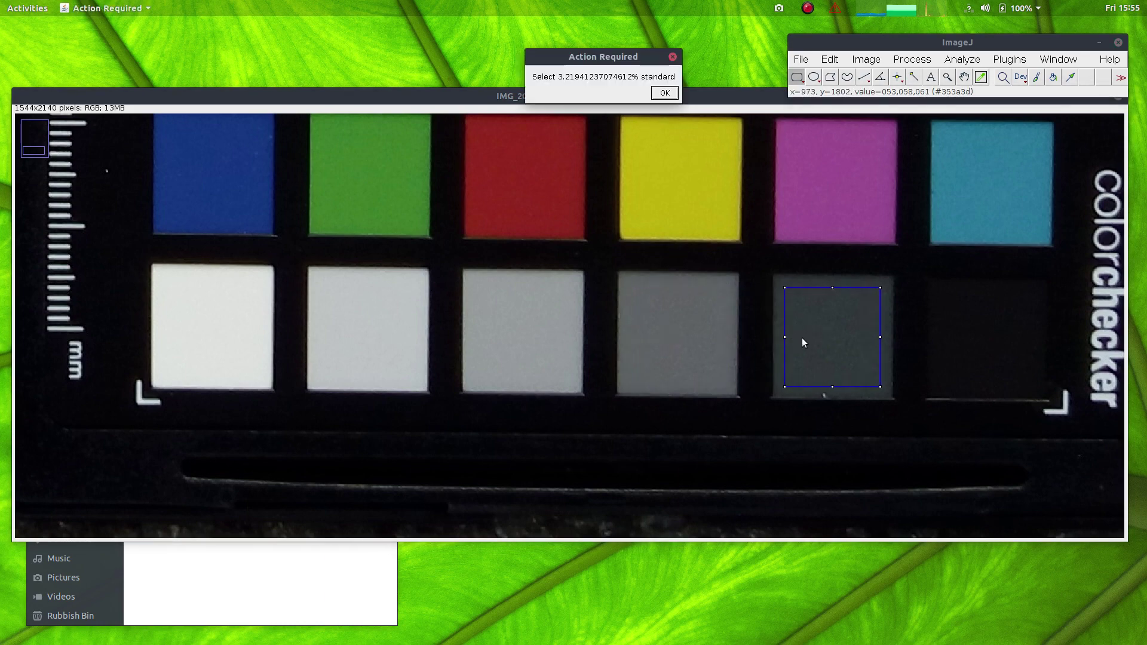
drag(822, 342, 983, 343)
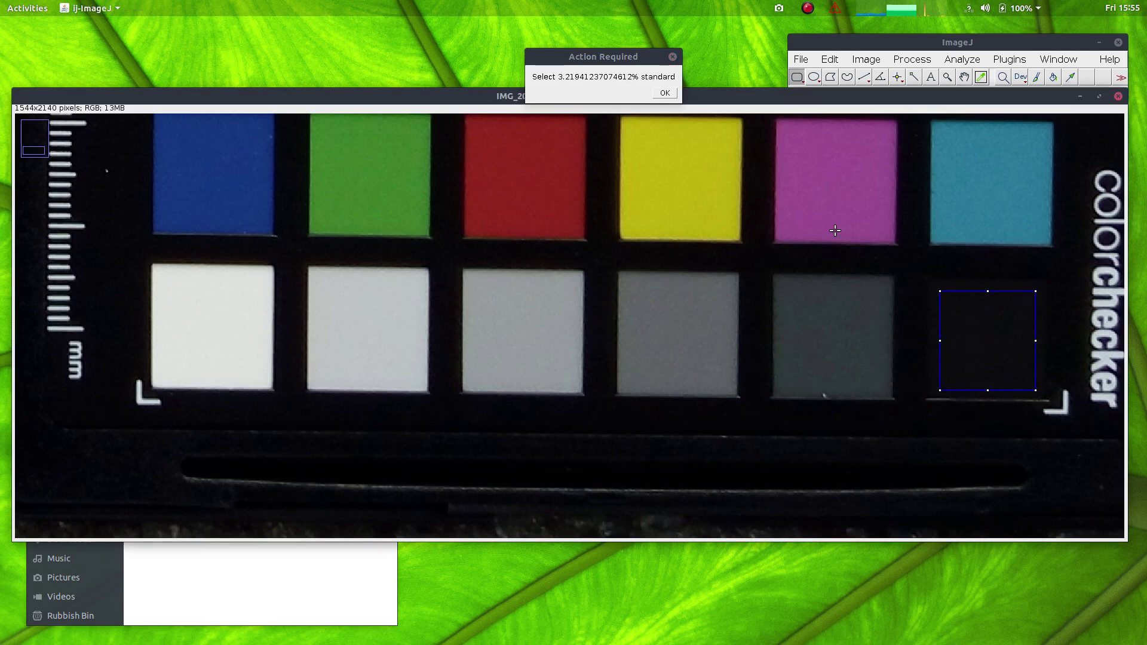
- Confirm the black patch as the 3.22% standard and enlarge the Model Fitting Results table
click(665, 93)
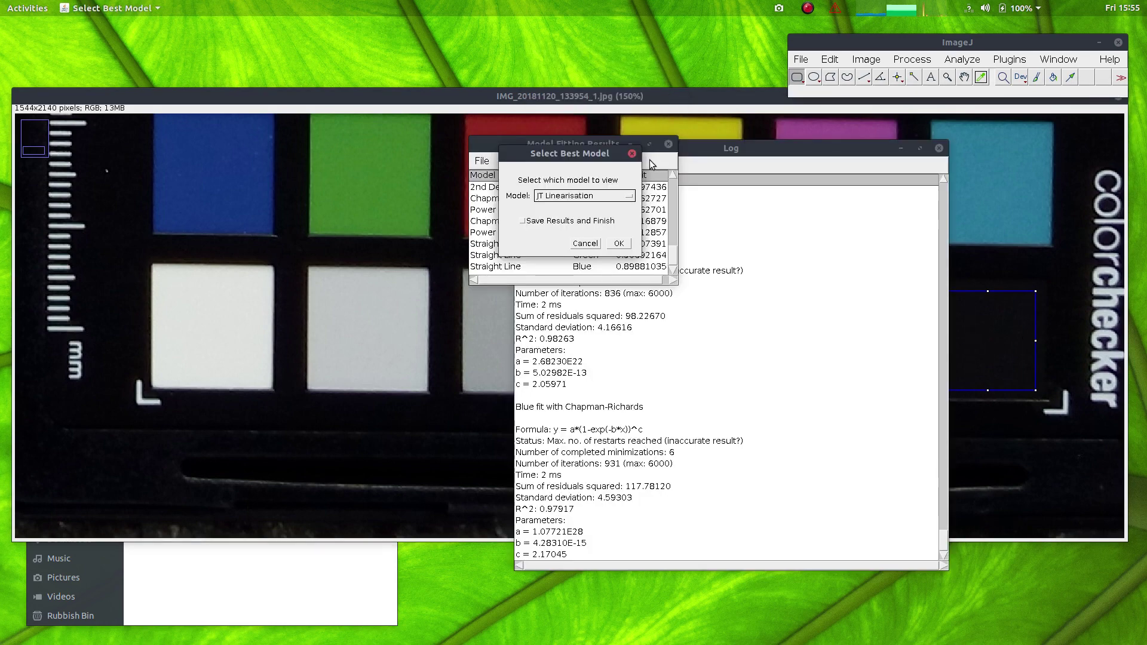
drag(566, 153, 756, 108)
drag(573, 148, 310, 54)
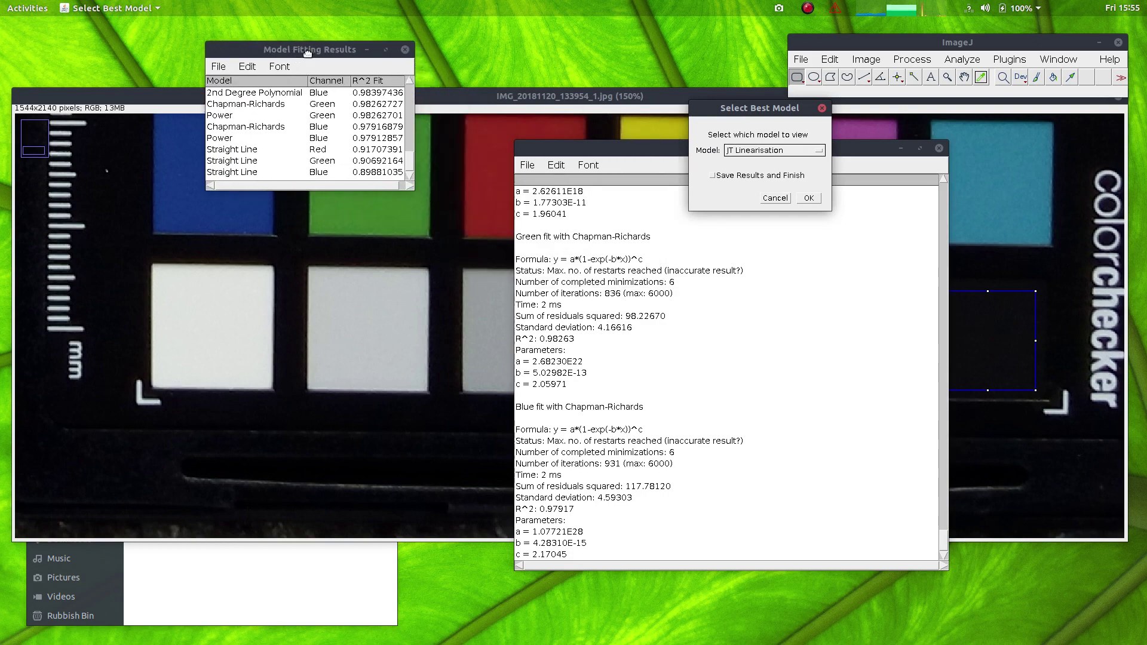
drag(413, 188, 511, 613)
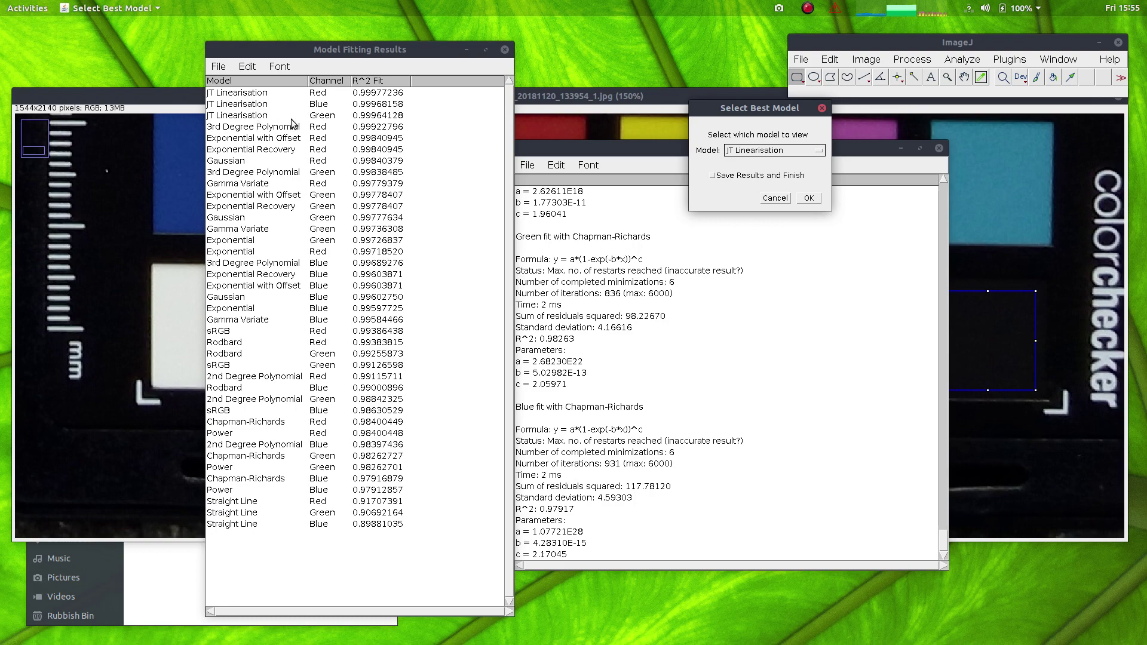
- Display the sRGB model's red, green and blue fit plots
drag(757, 108, 661, 72)
click(673, 117)
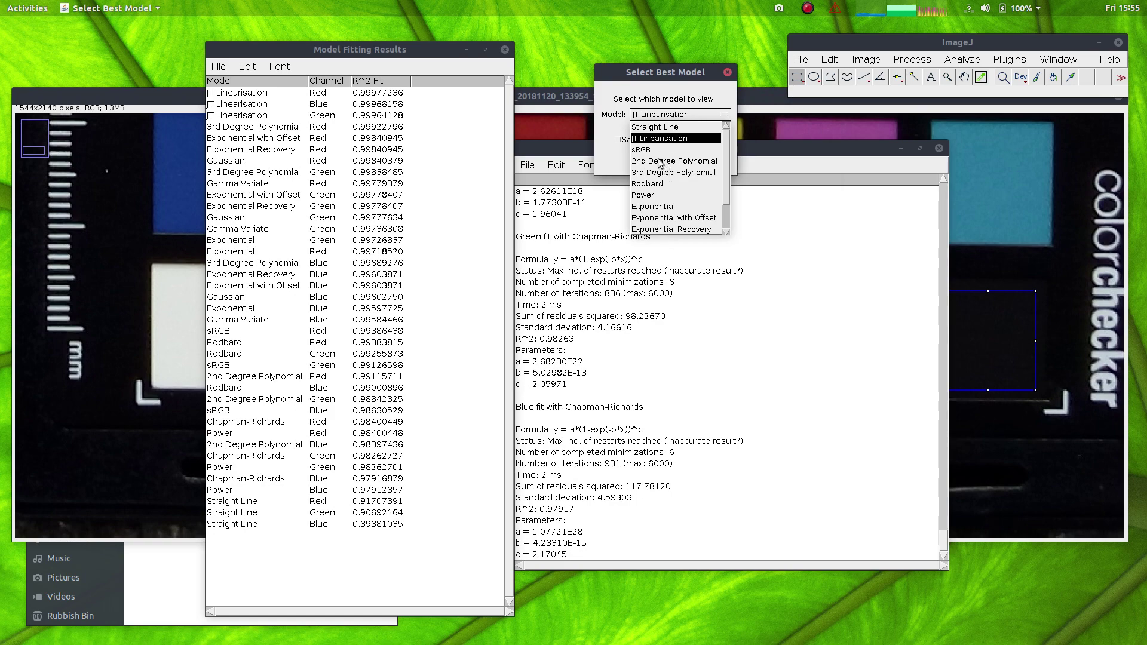
click(642, 150)
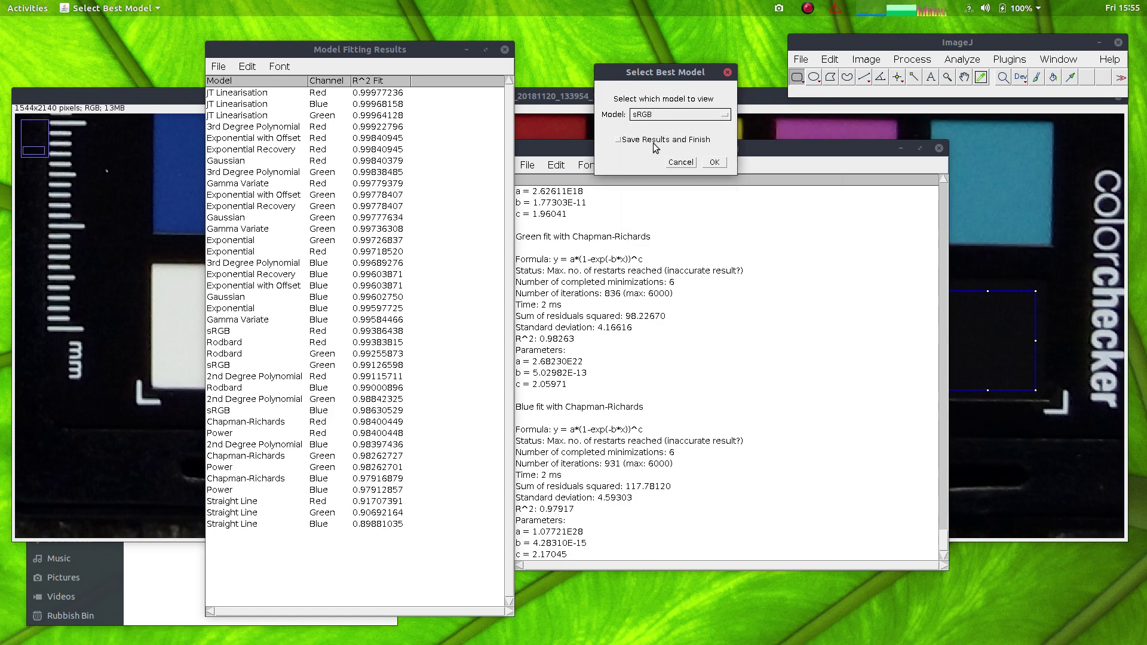
click(713, 163)
drag(259, 117, 639, 90)
drag(236, 115, 231, 382)
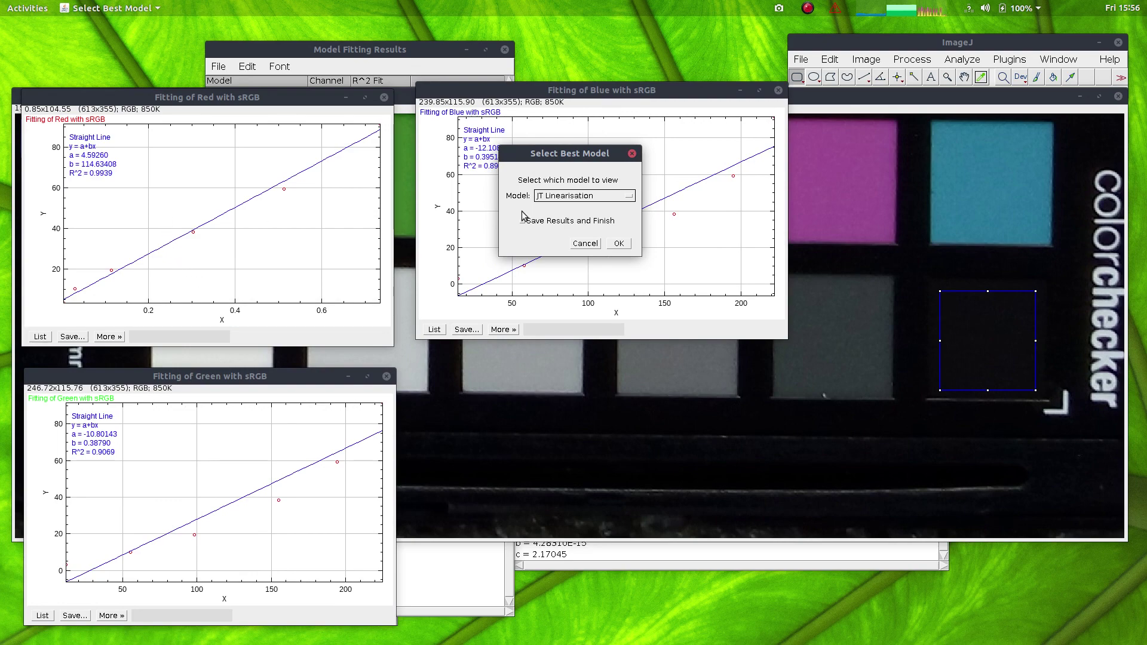
- Select 3rd Degree Polynomial in the Select Best Model list
click(628, 198)
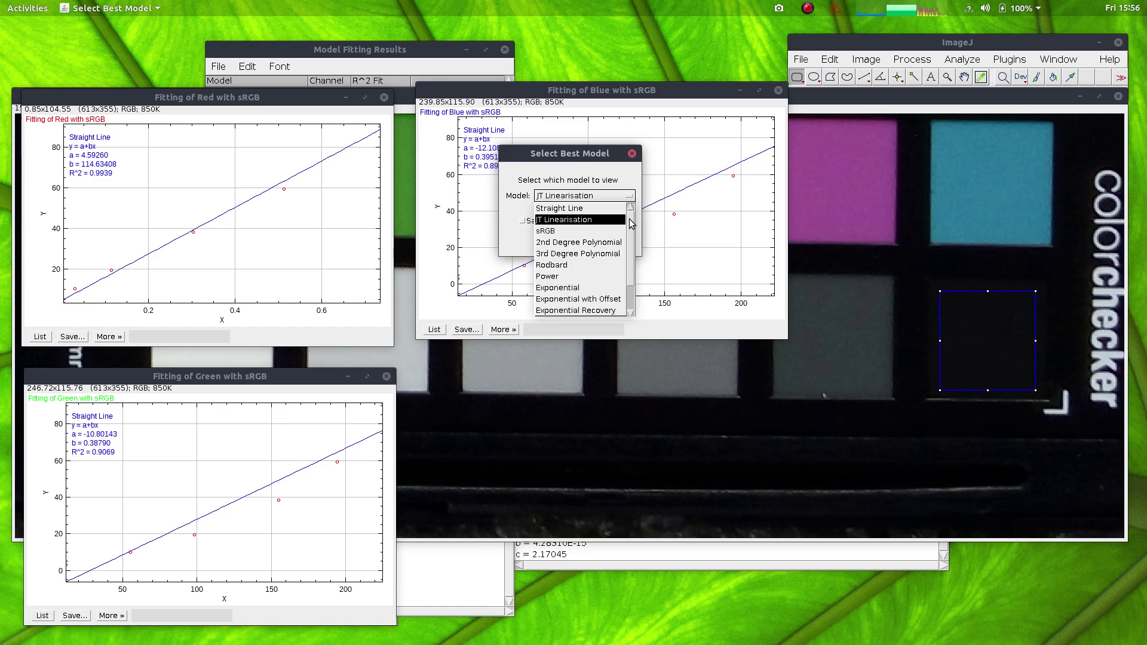
drag(629, 224, 629, 239)
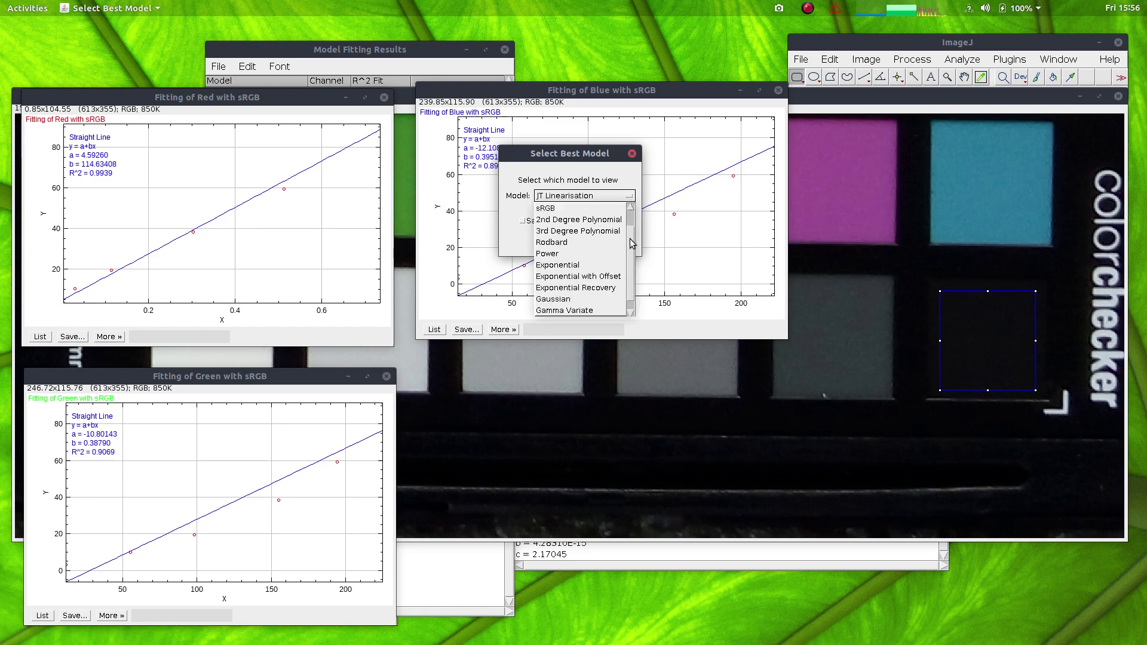
click(560, 231)
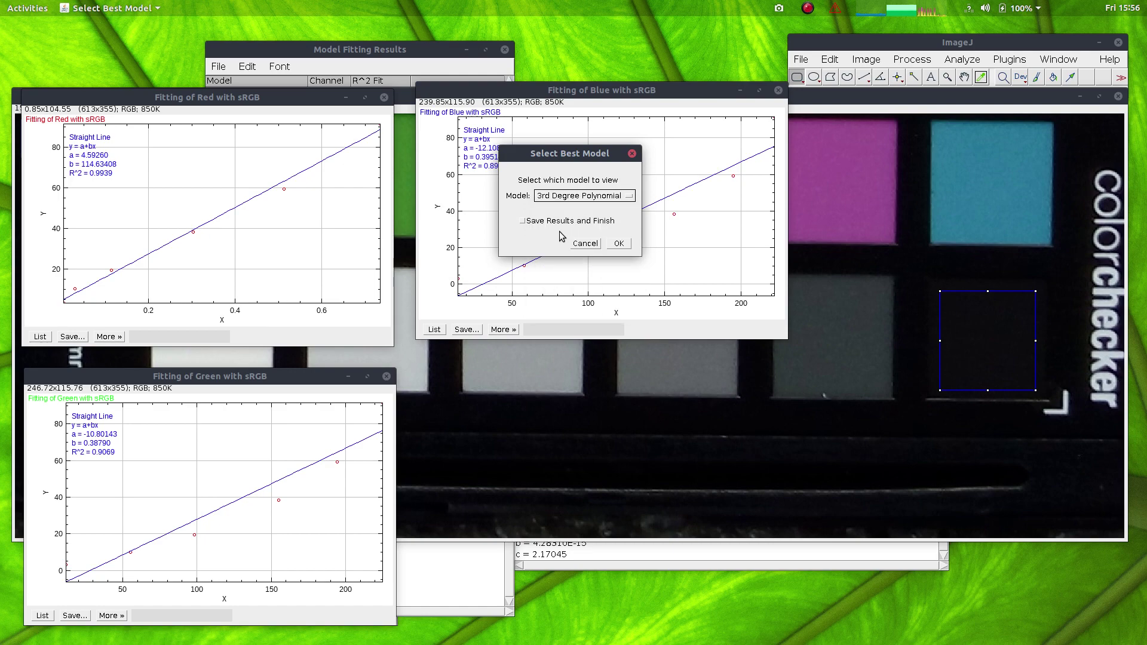
- Show the 3rd Degree Polynomial fit plots and spread the red, green and blue windows apart
click(618, 244)
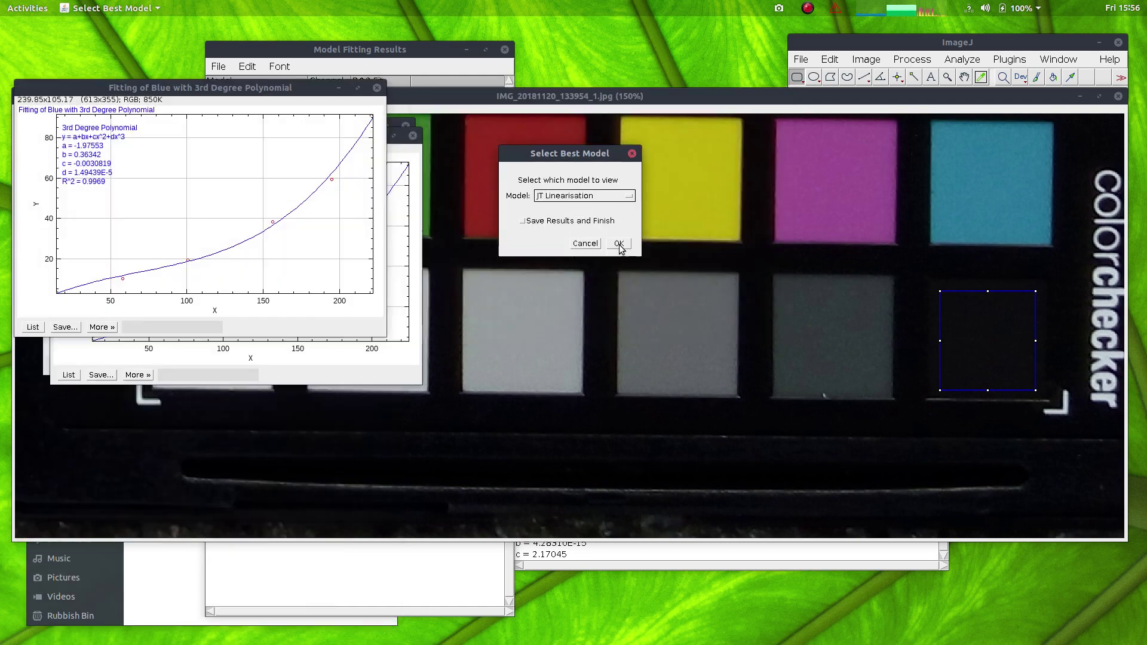
drag(254, 87, 732, 88)
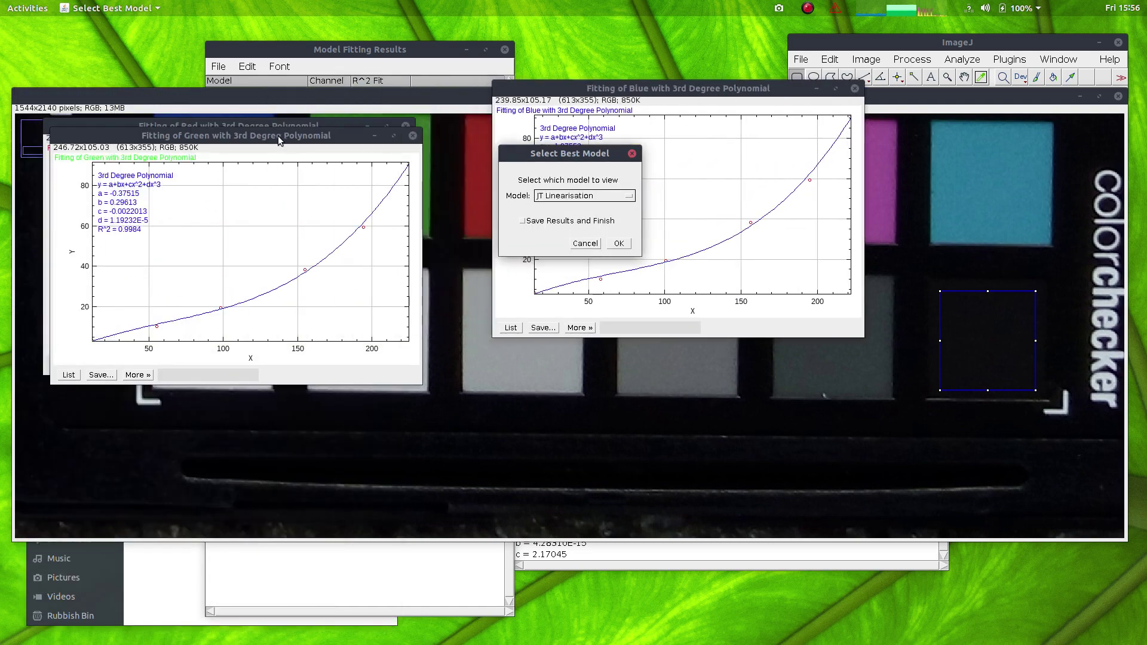
drag(268, 136, 264, 411)
drag(199, 127, 206, 88)
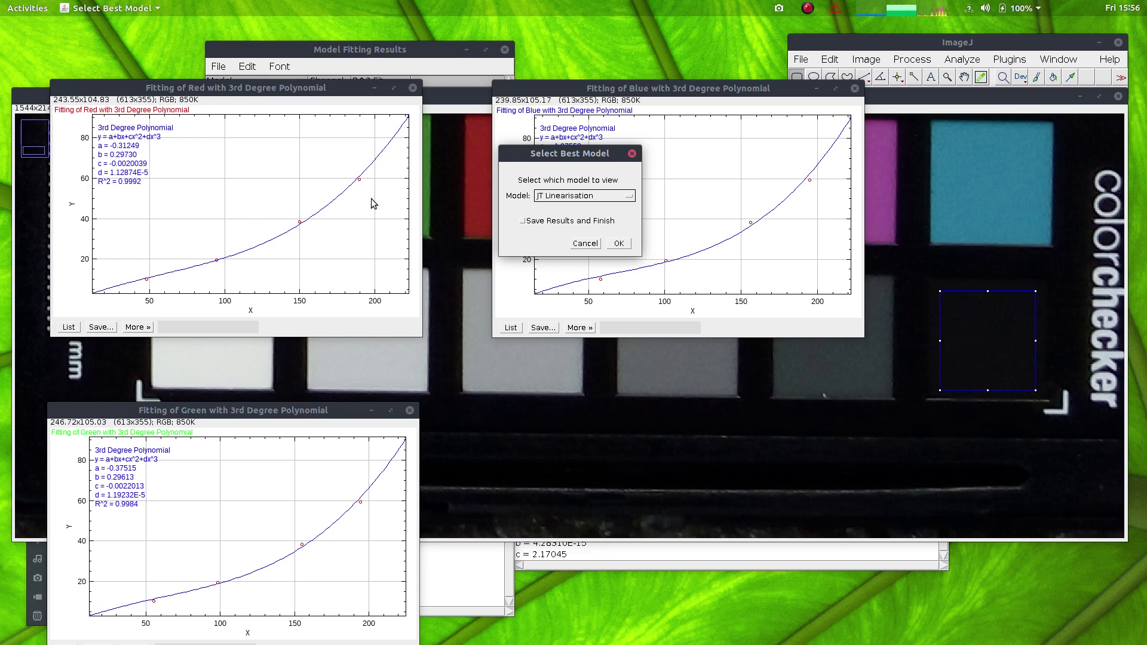
drag(534, 155, 524, 152)
- Display the JT Linearisation fit plots and arrange the blue, green and red windows
click(620, 193)
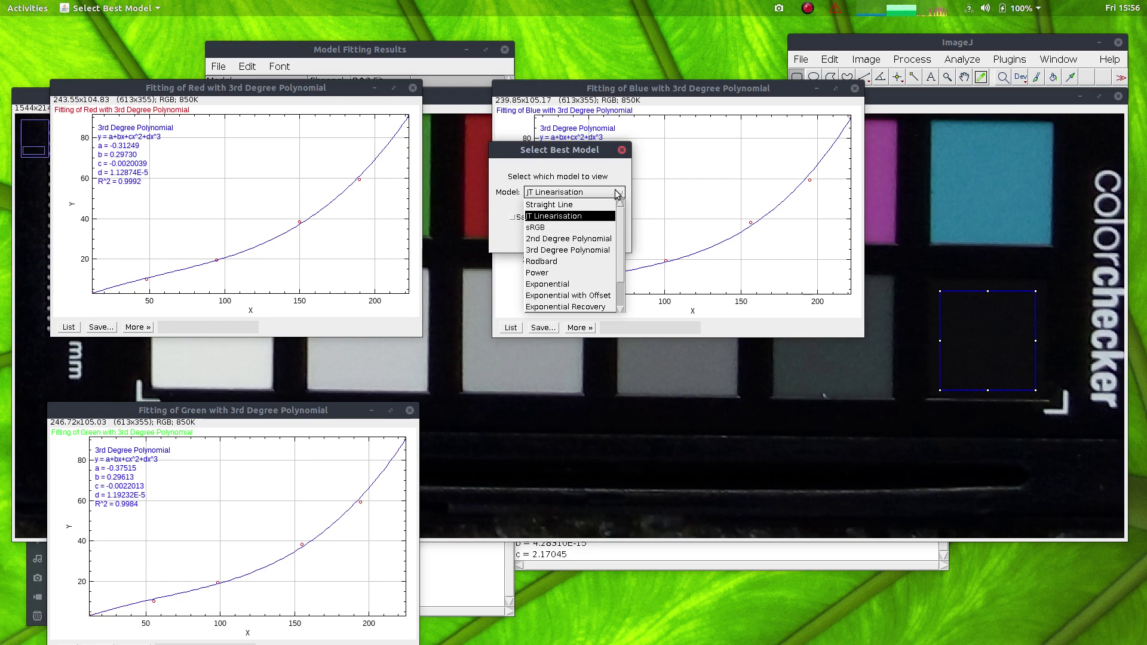
click(536, 218)
click(609, 240)
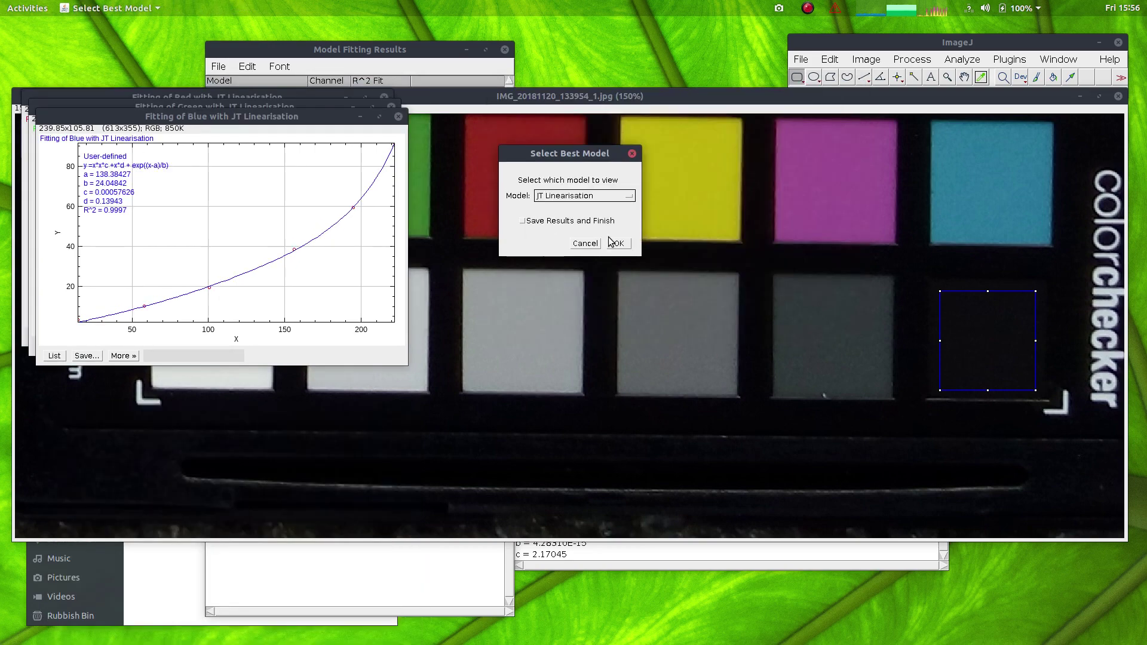
drag(254, 115, 660, 77)
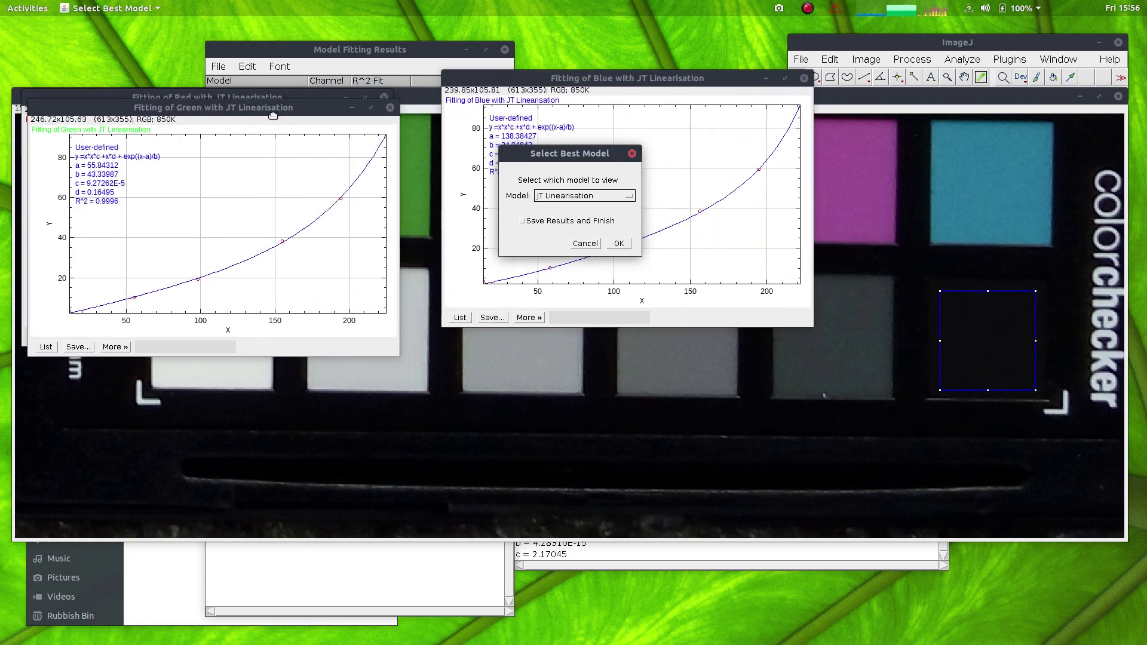
drag(265, 144, 268, 380)
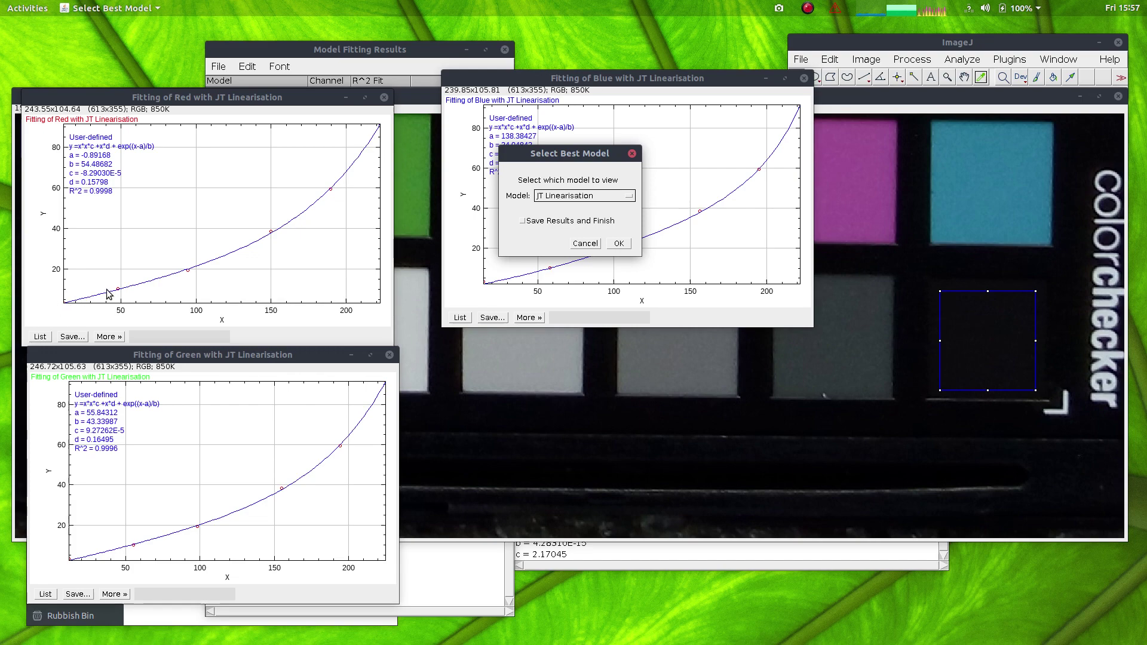
- Save JT Linearisation as the model with Save Results and Finish ticked
click(547, 226)
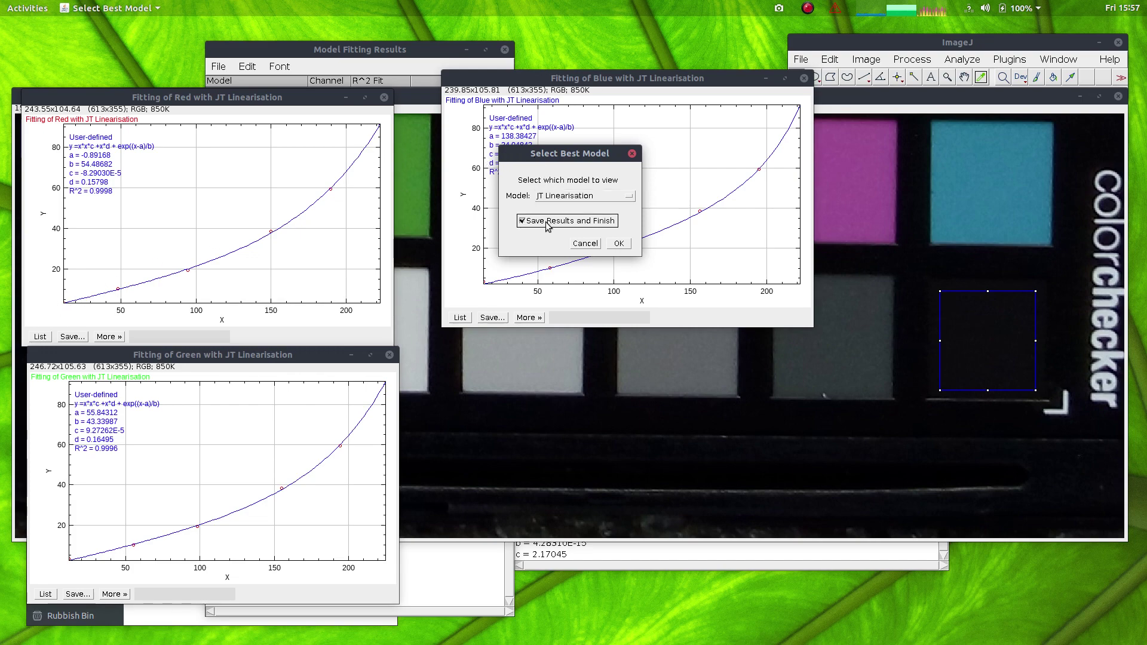
click(620, 243)
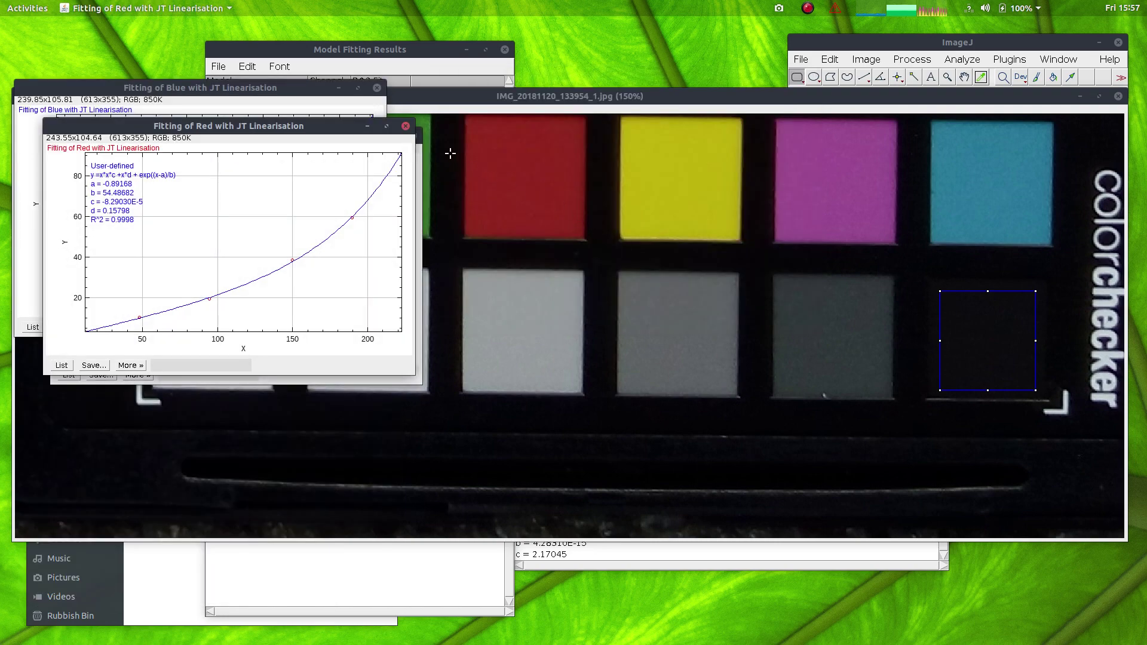
drag(343, 126, 336, 120)
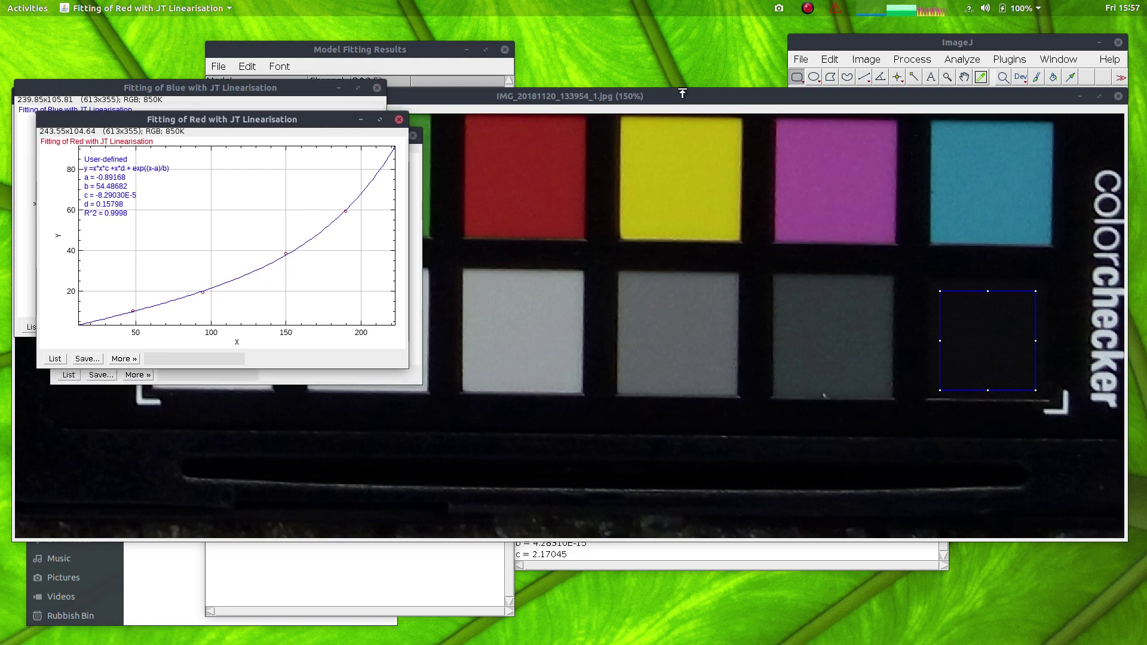
- Close the colour checker image, the three fit plots, Model Fitting Results and the Log
click(1118, 96)
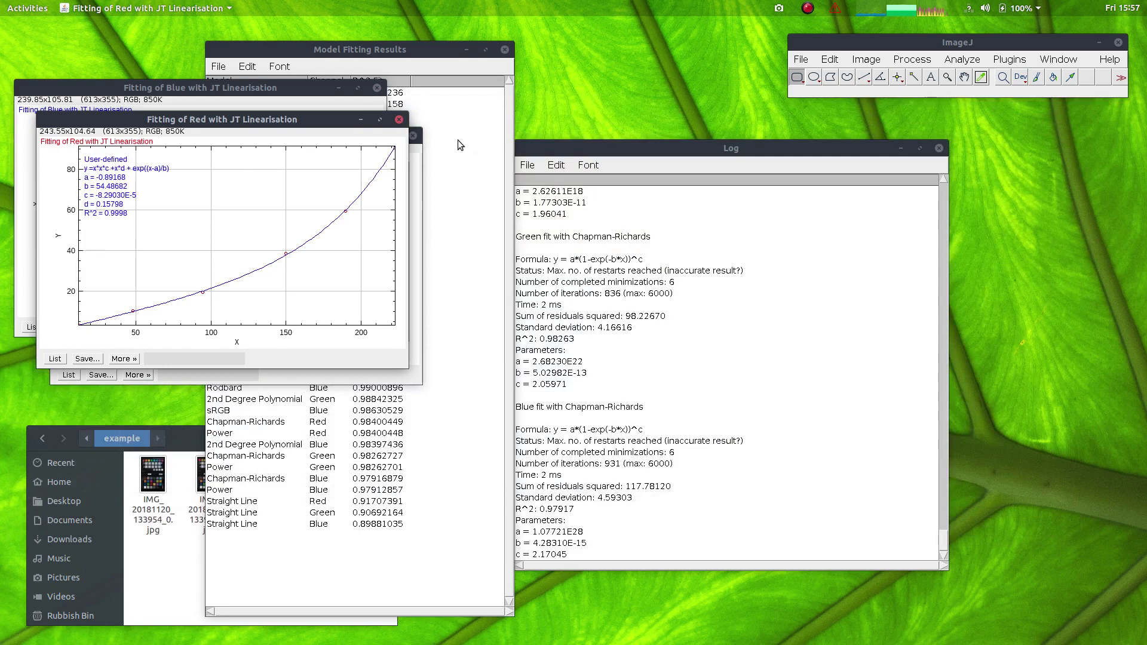
click(399, 120)
click(377, 88)
click(413, 136)
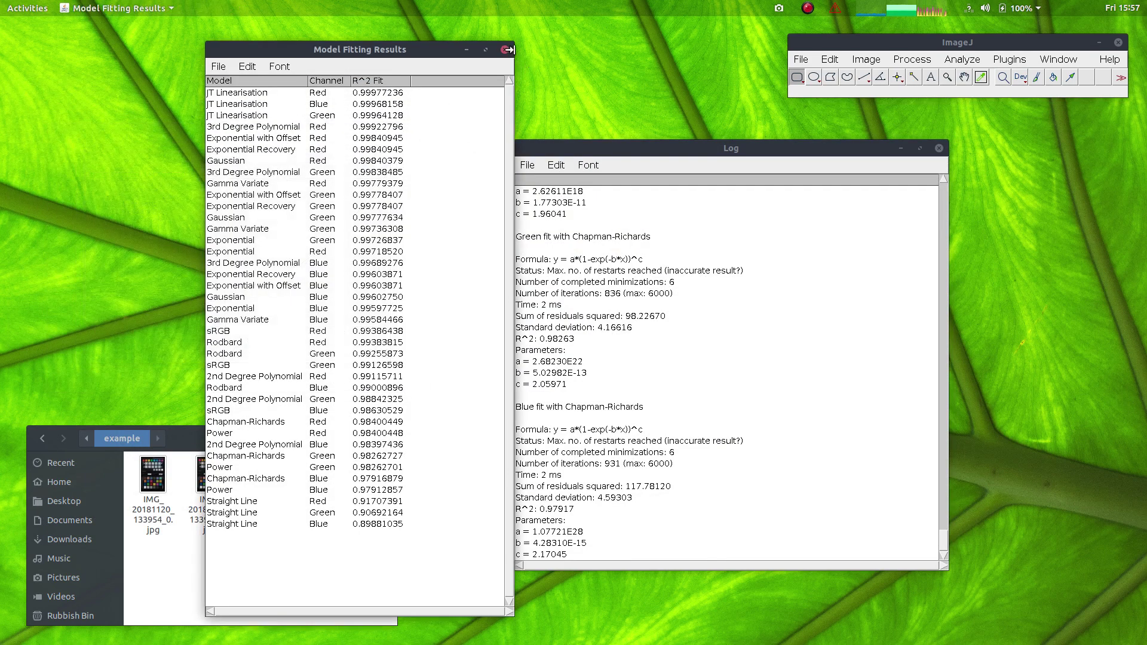
click(506, 50)
click(938, 147)
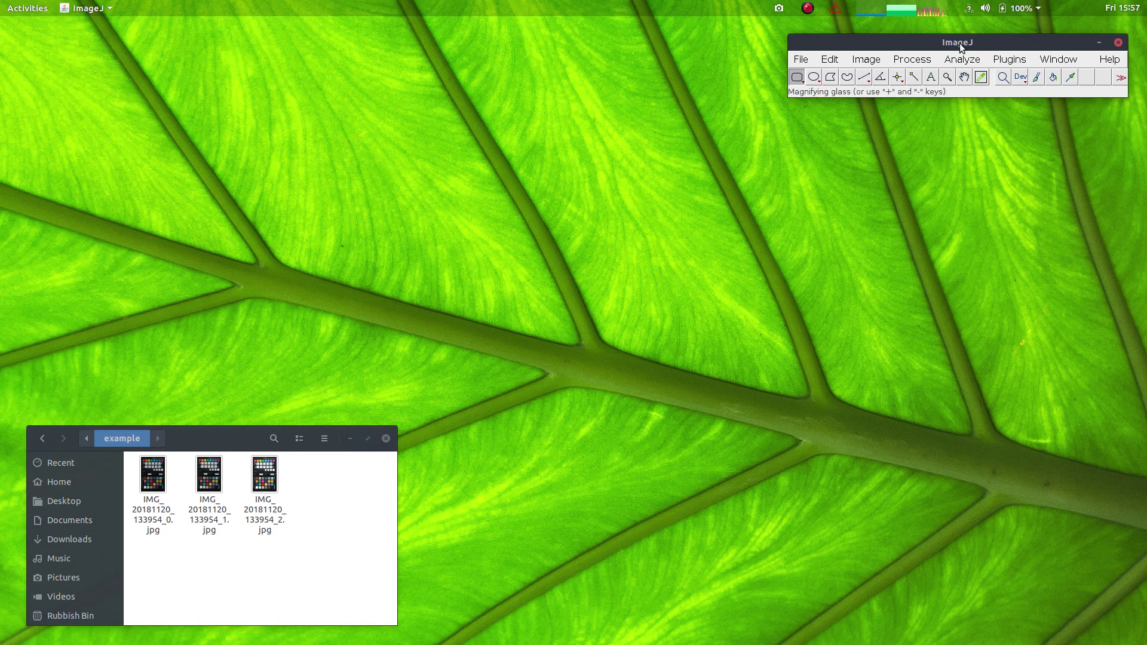
- Start Generate Multispectral Image with Custom Non-linear type and Linear Normalised Reflectance Stack output
click(1008, 62)
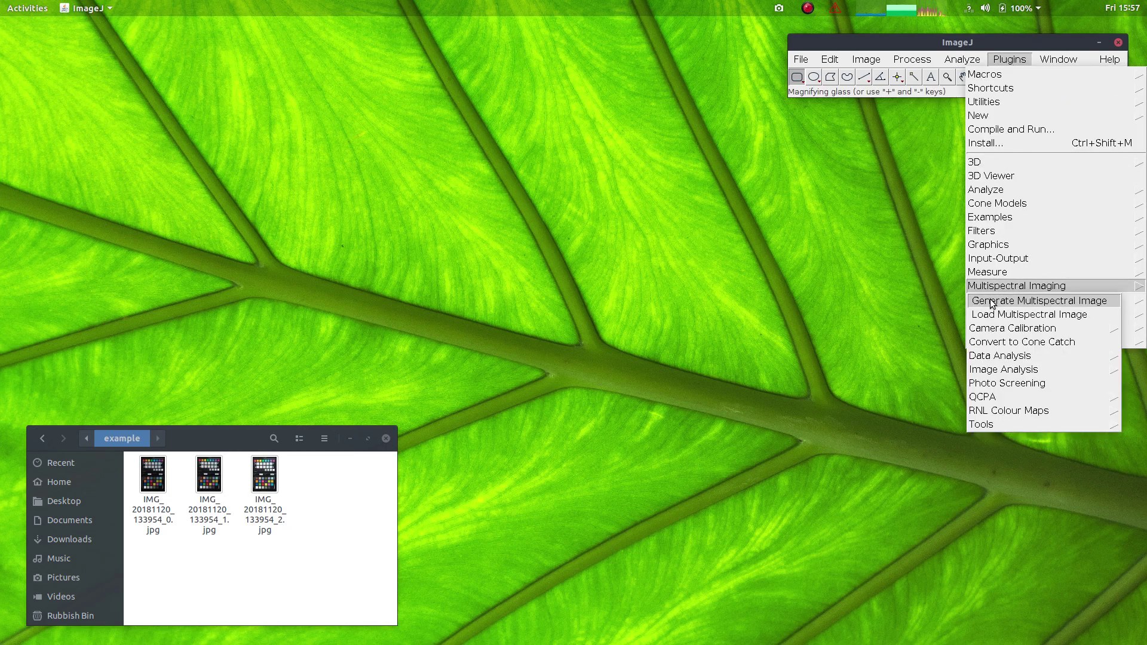
click(990, 301)
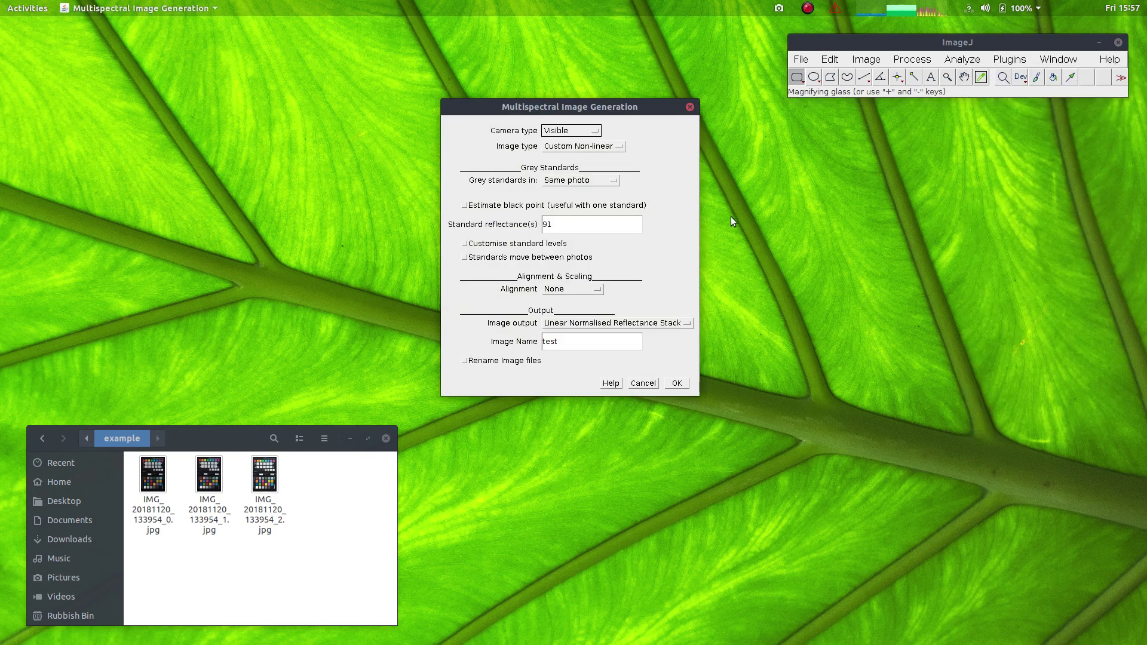
click(574, 148)
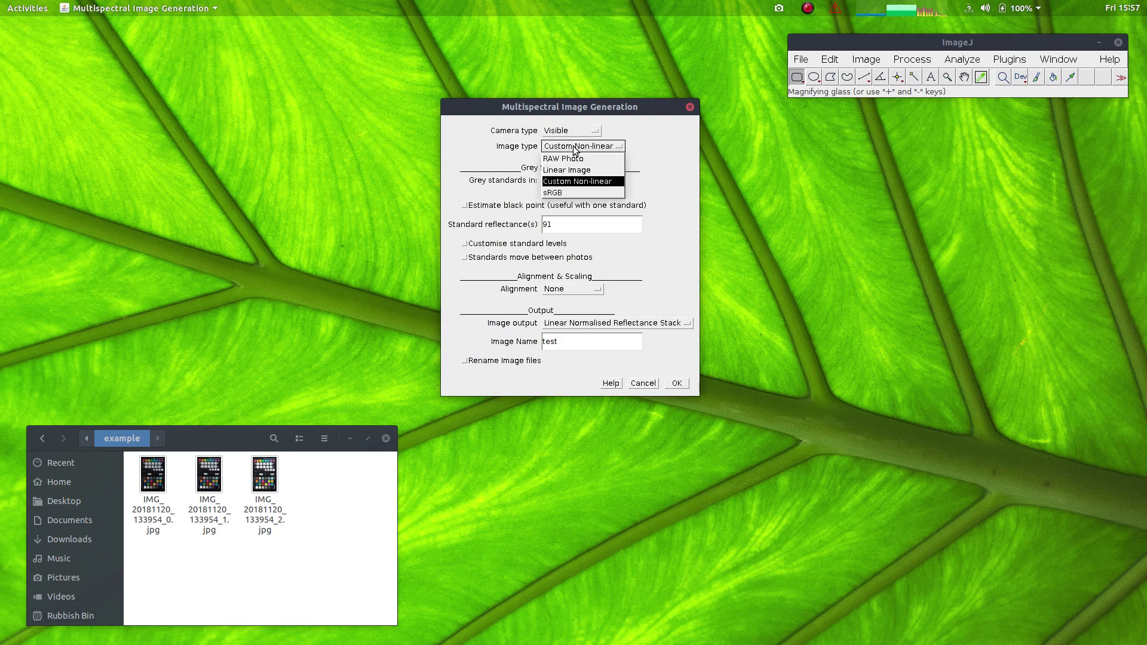
click(585, 181)
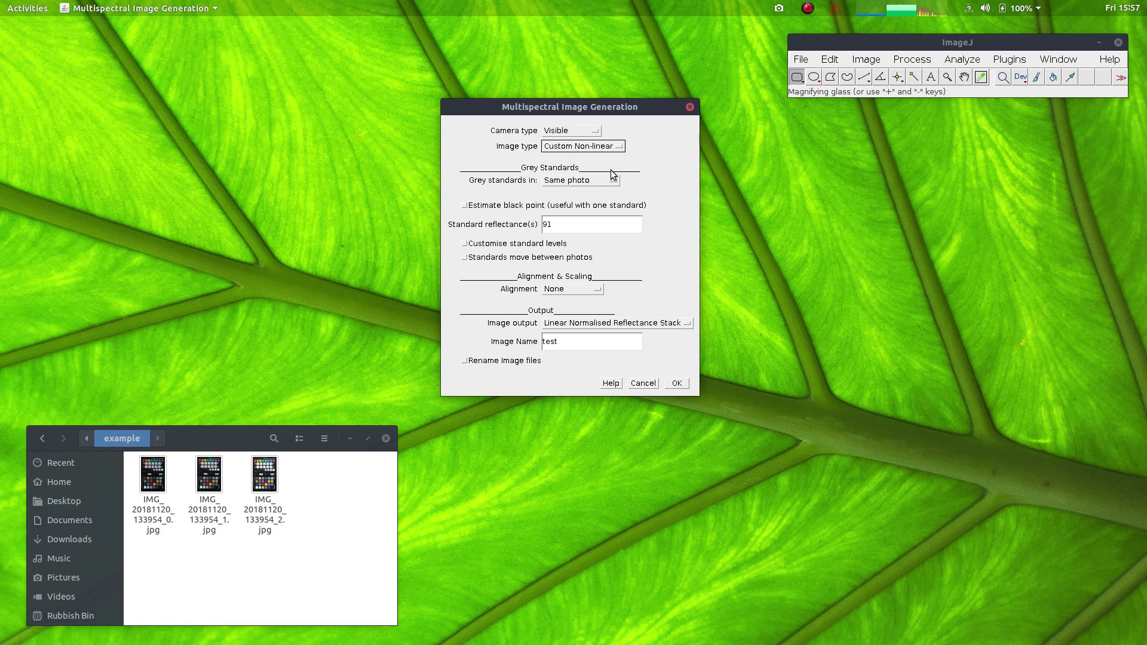
click(555, 223)
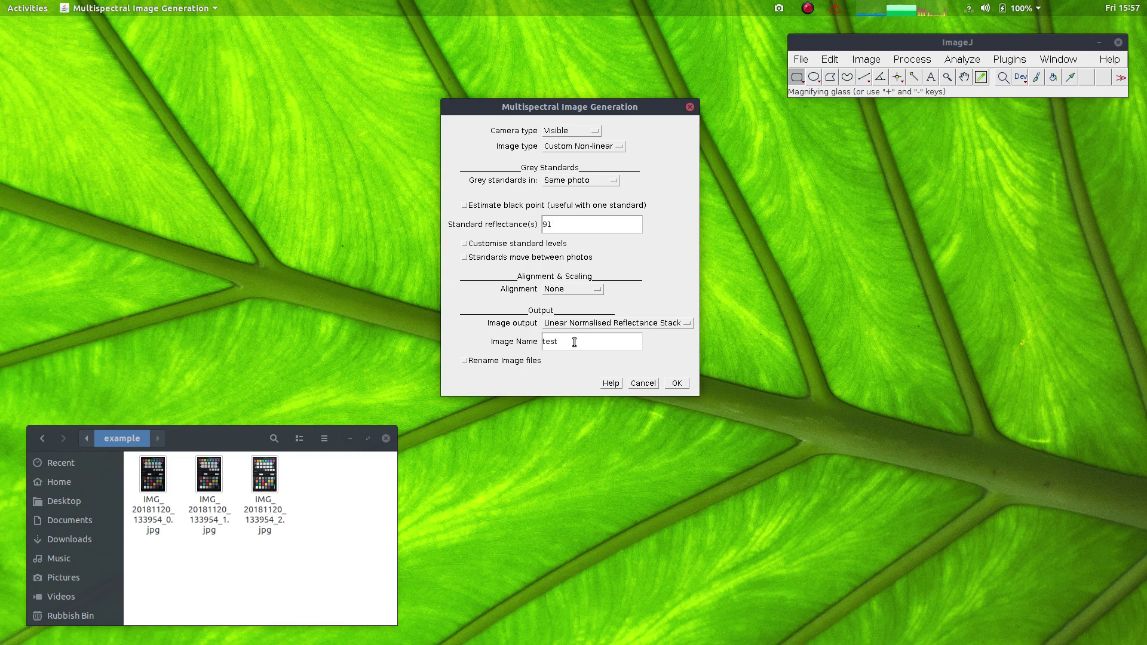
click(565, 323)
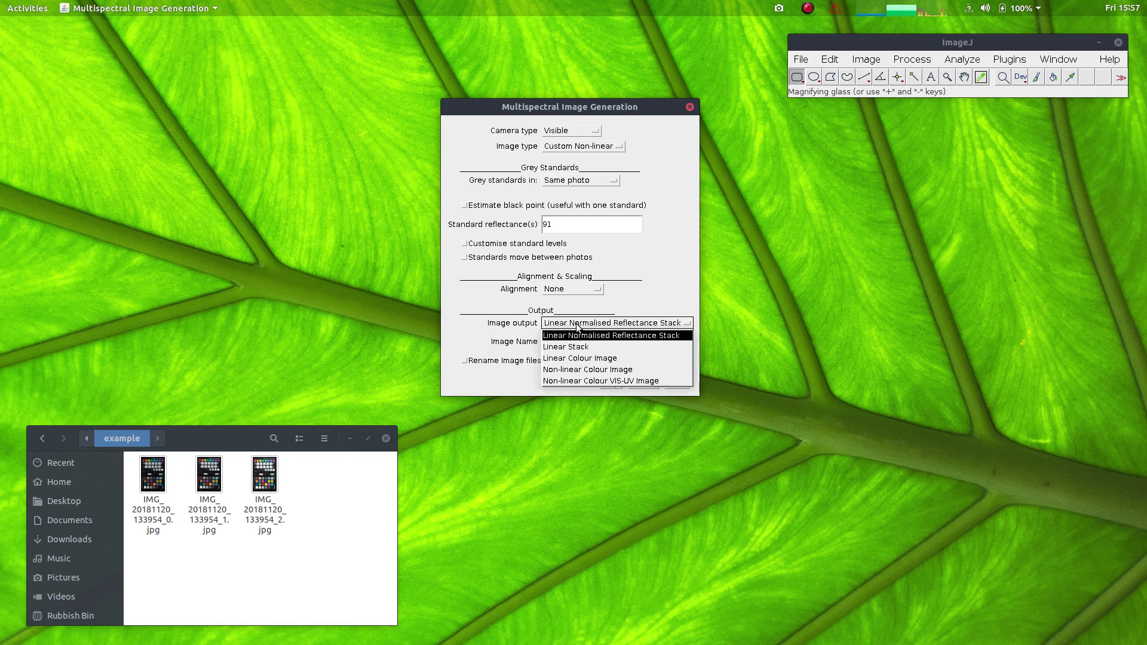
click(577, 336)
- Name the image test and load IMG_20181120_133954_1.jpg as the visible photo
double_click(590, 345)
click(677, 382)
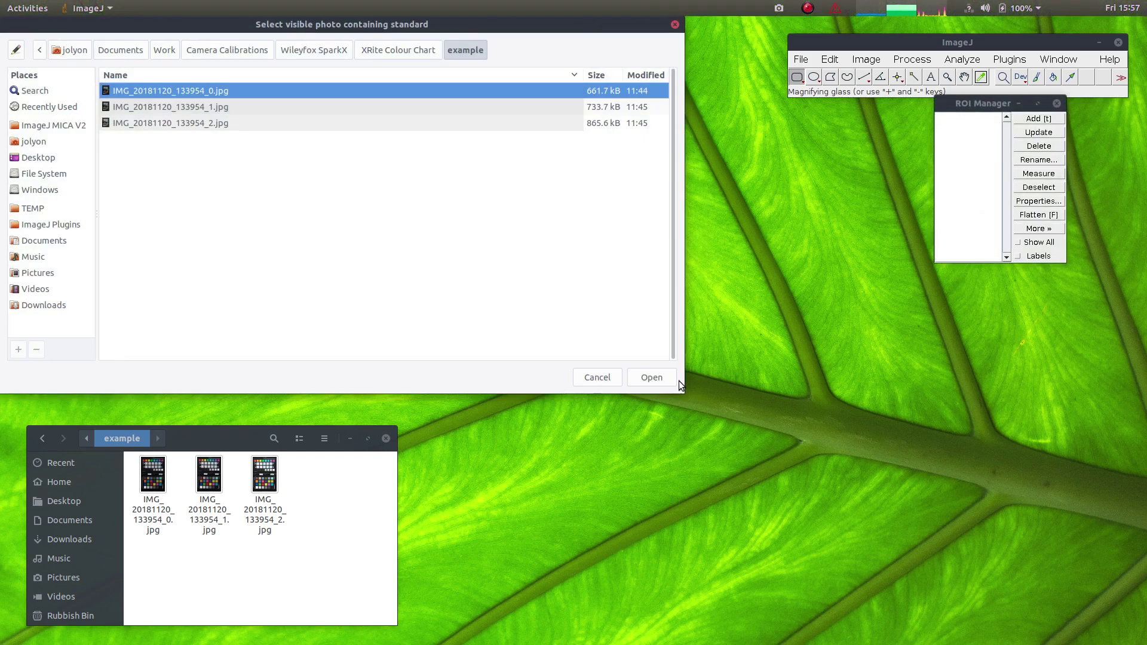
click(222, 108)
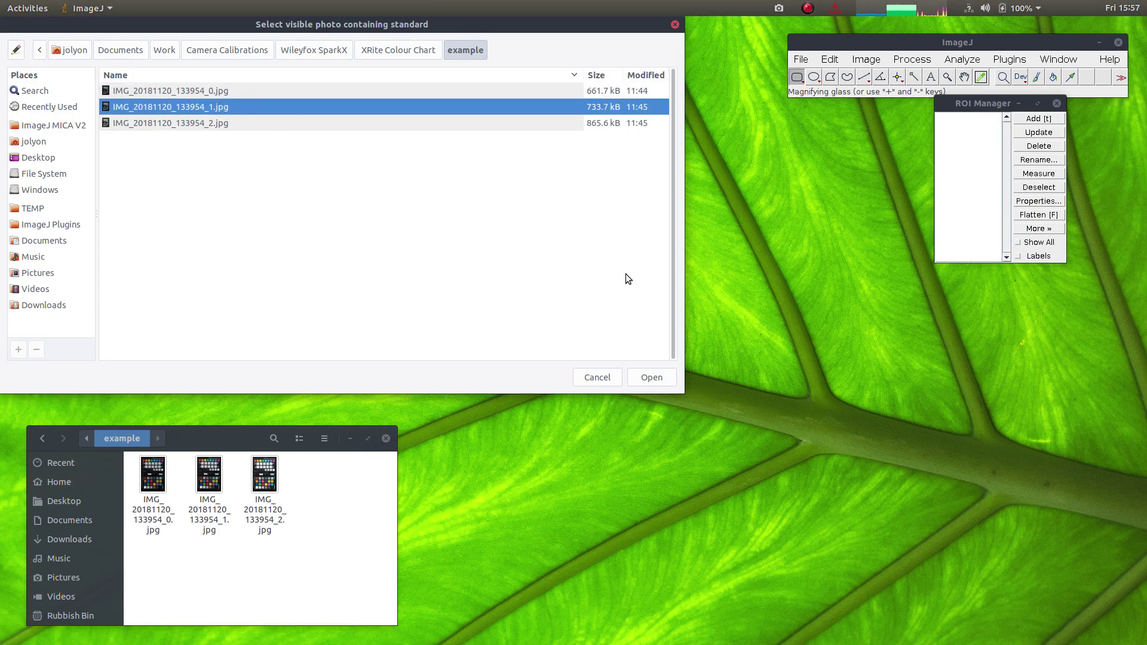
click(651, 377)
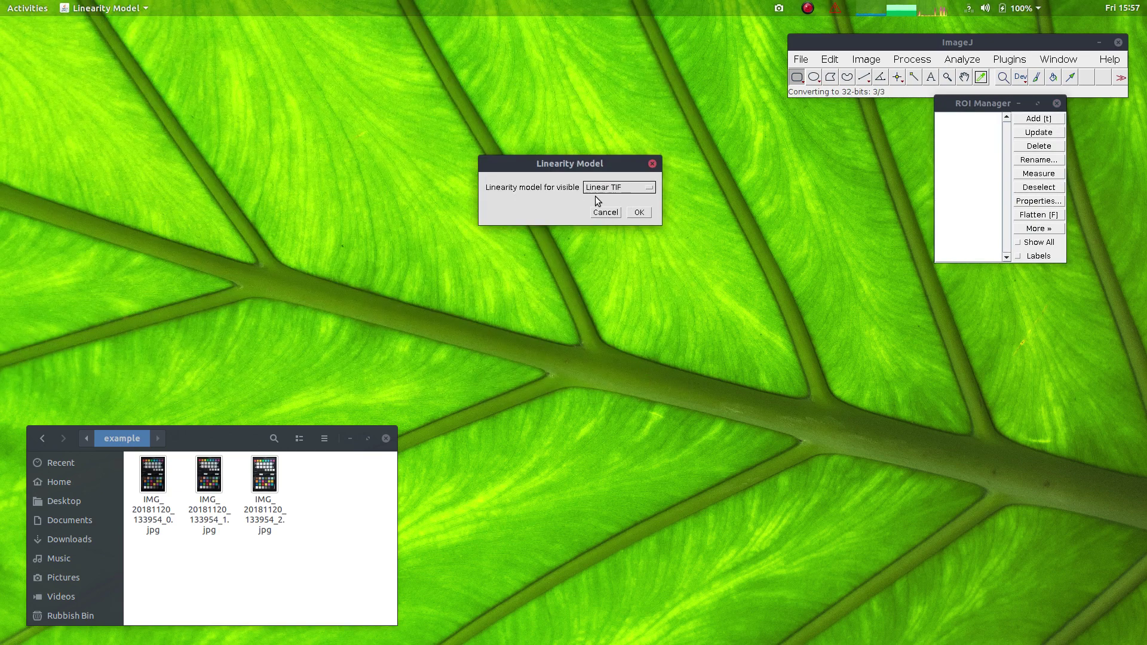
- Choose the Wileyfox SparkX linearity model and mark the white patch as the 91% standard
click(615, 188)
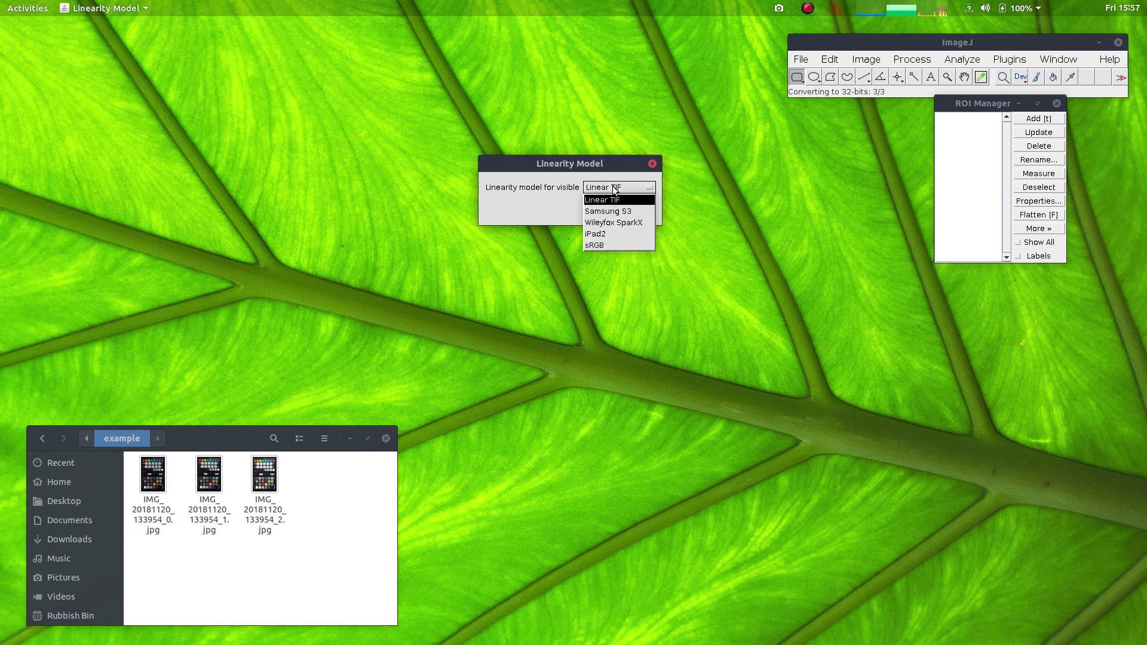
click(615, 223)
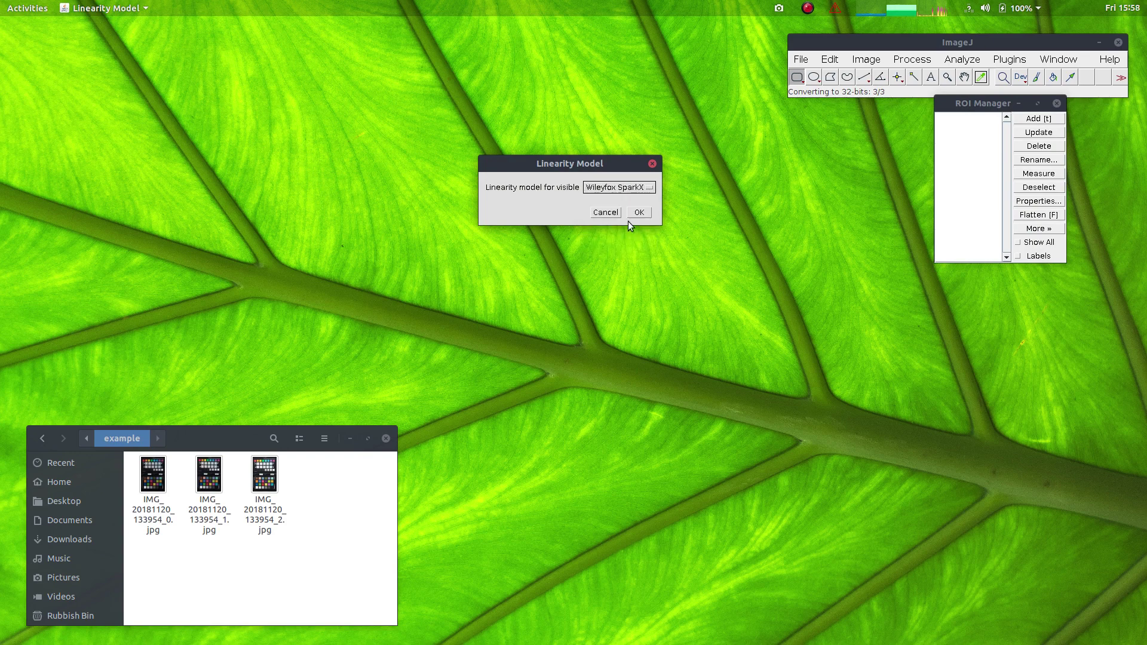
click(638, 213)
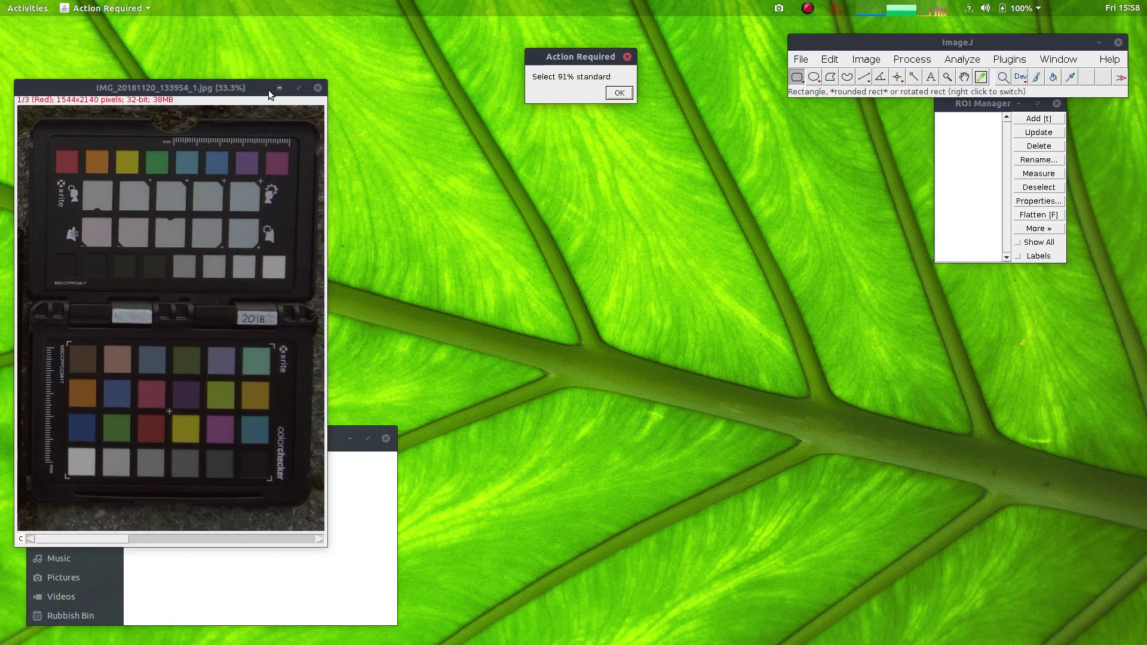
drag(260, 89, 319, 77)
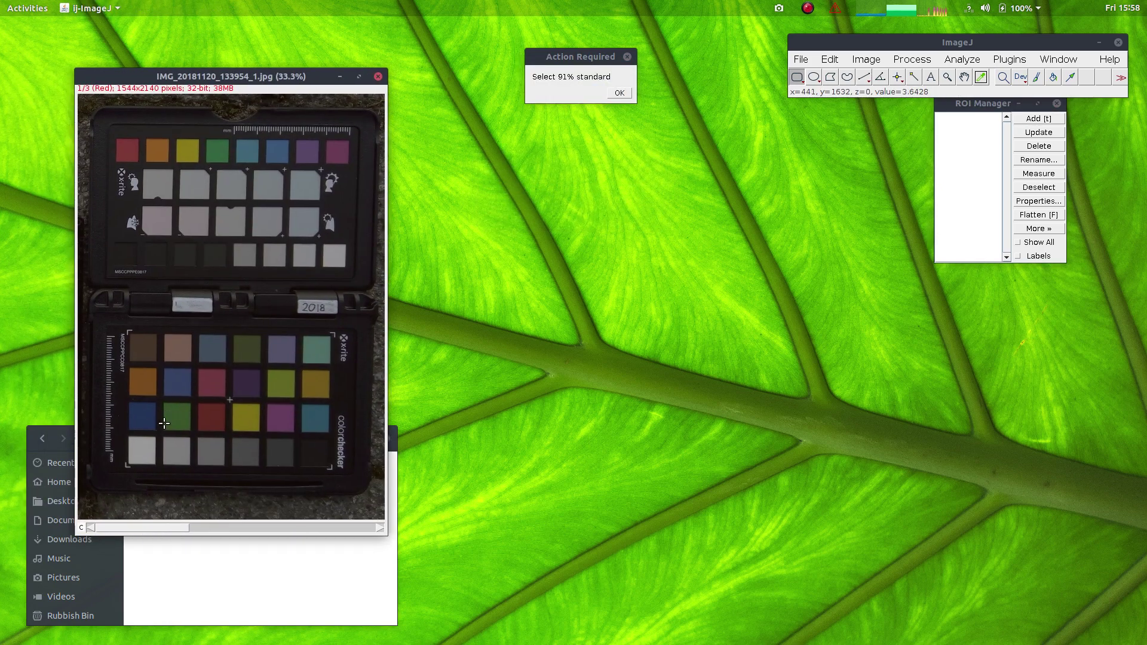
scroll(161, 432, up, 5)
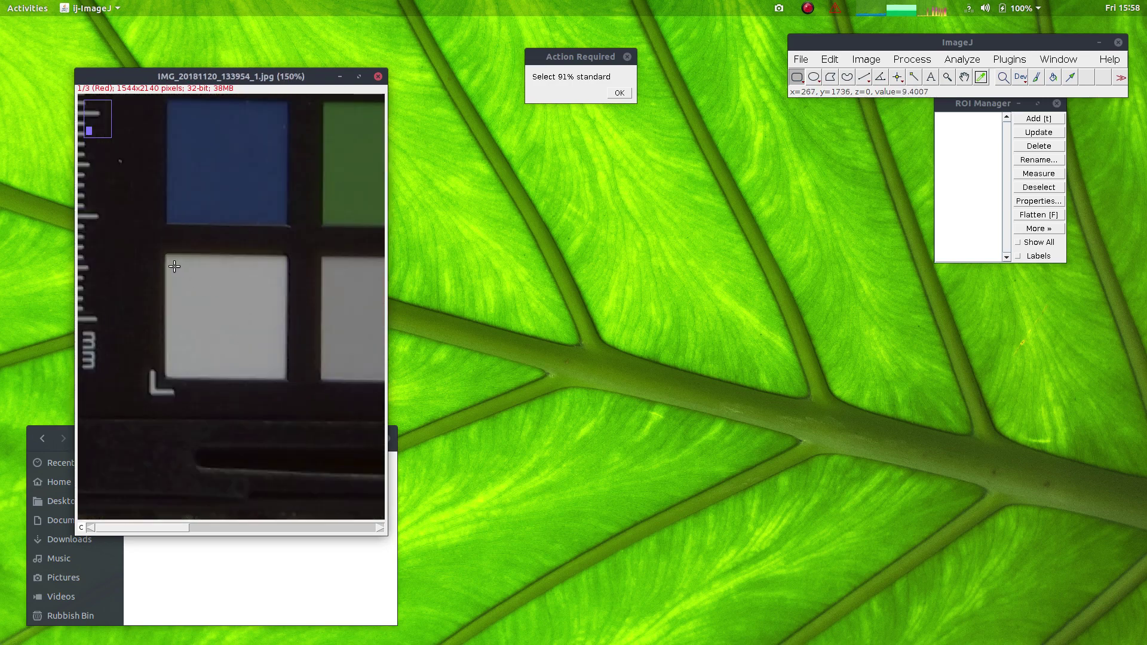
drag(173, 266, 277, 367)
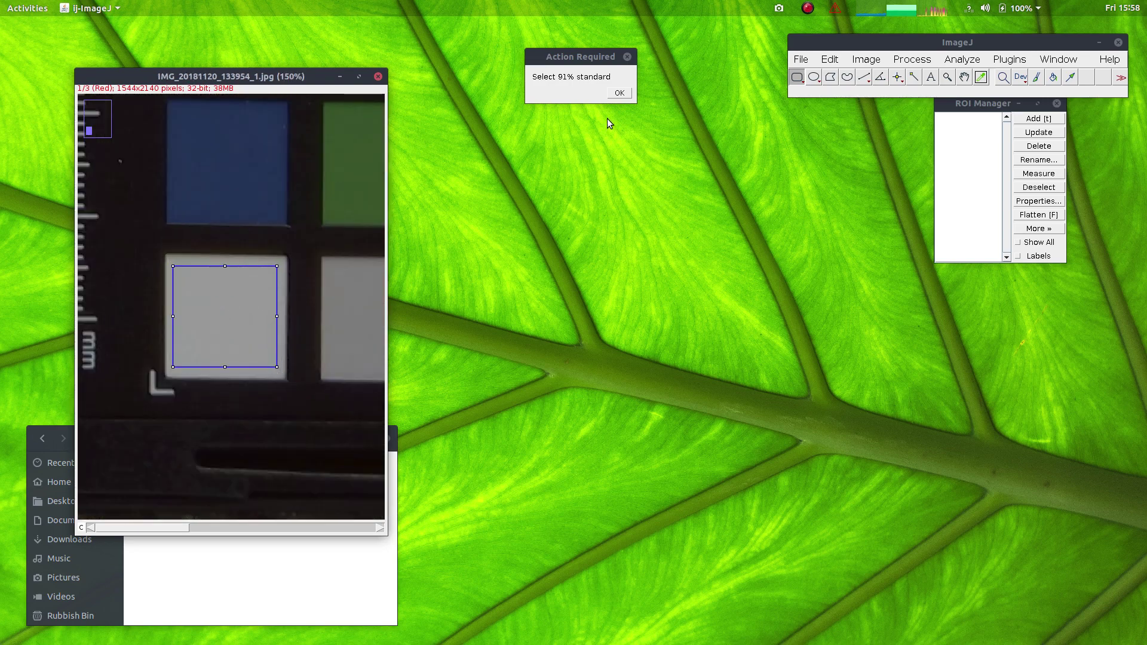
click(619, 92)
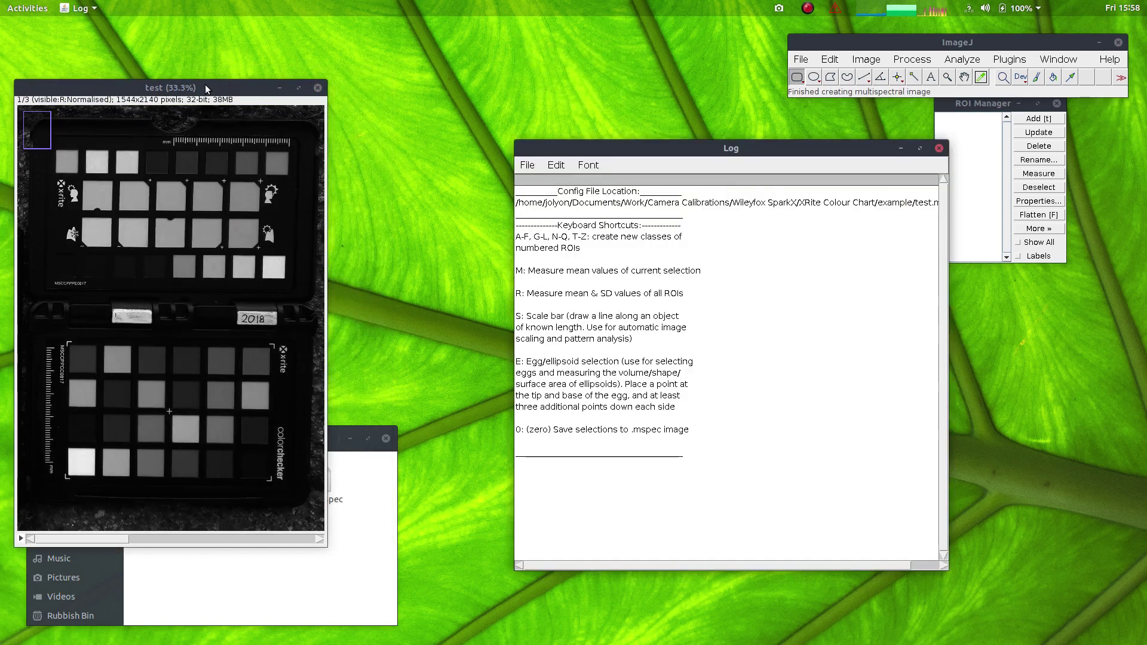
drag(203, 88, 437, 48)
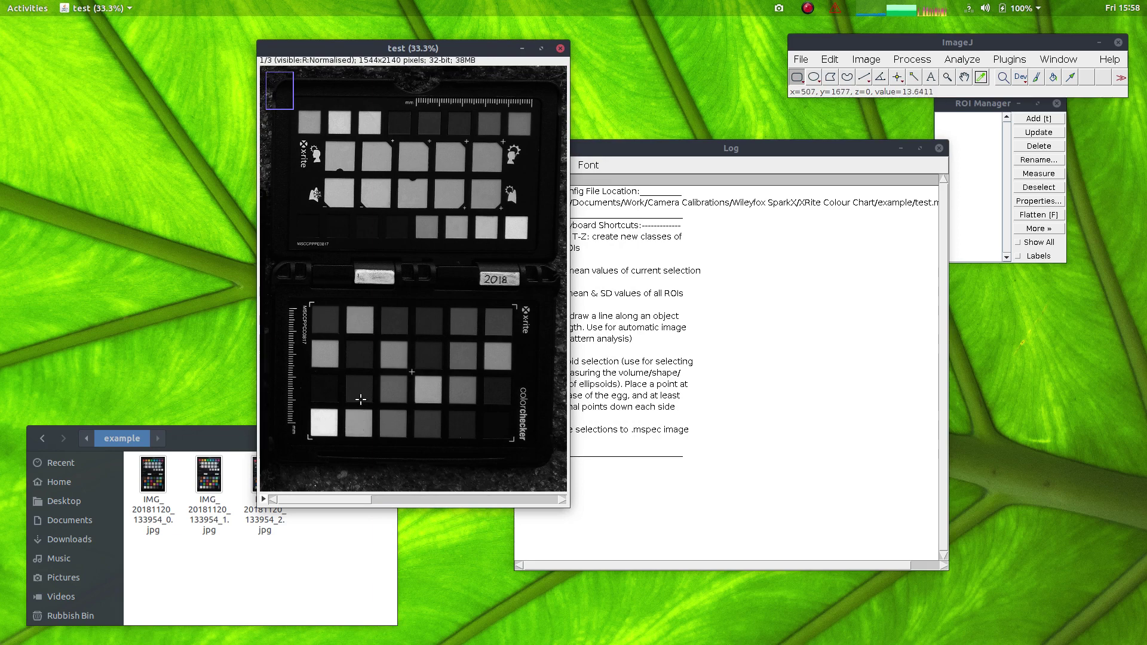
scroll(367, 398, down, 2)
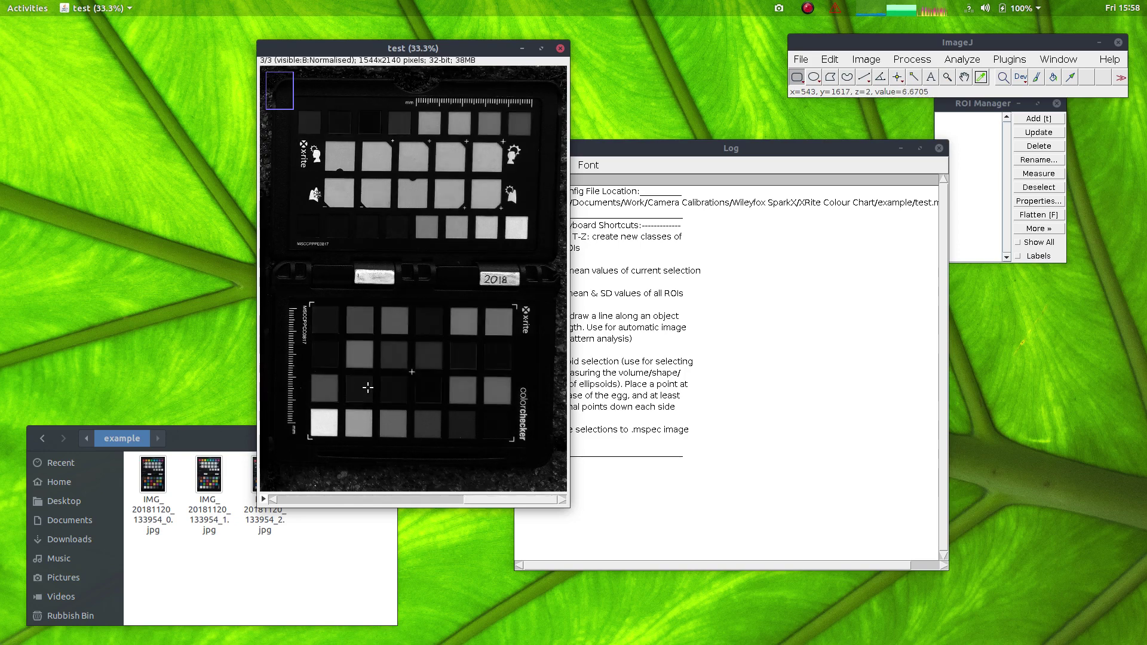
scroll(368, 388, up, 2)
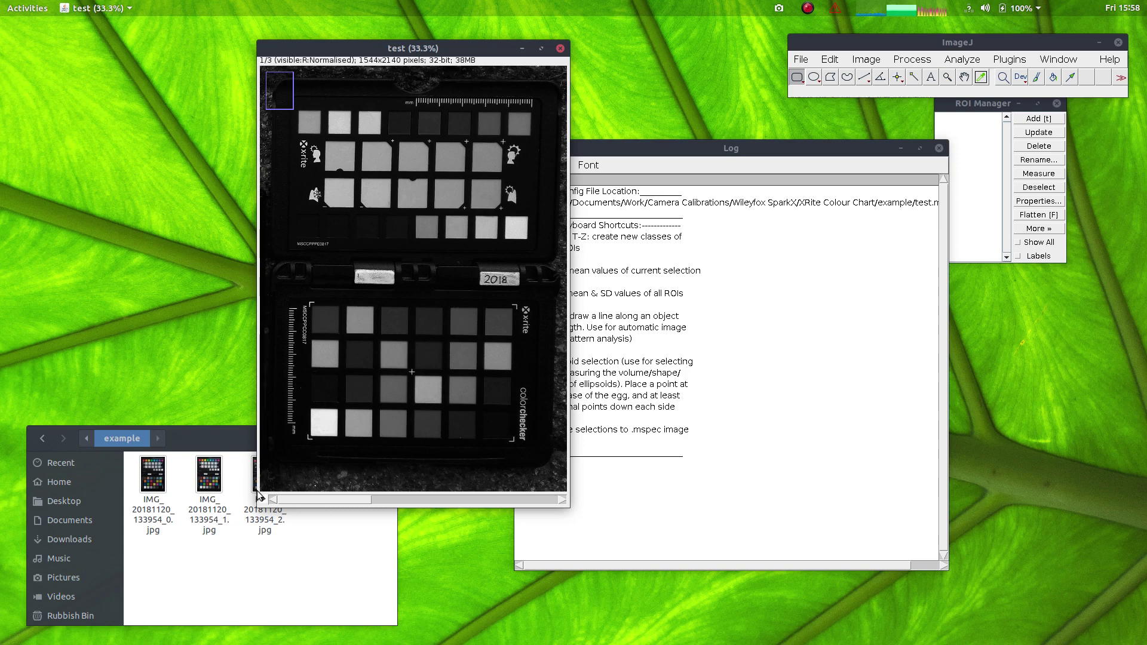
key(plus)
key(plus)
key(plus)
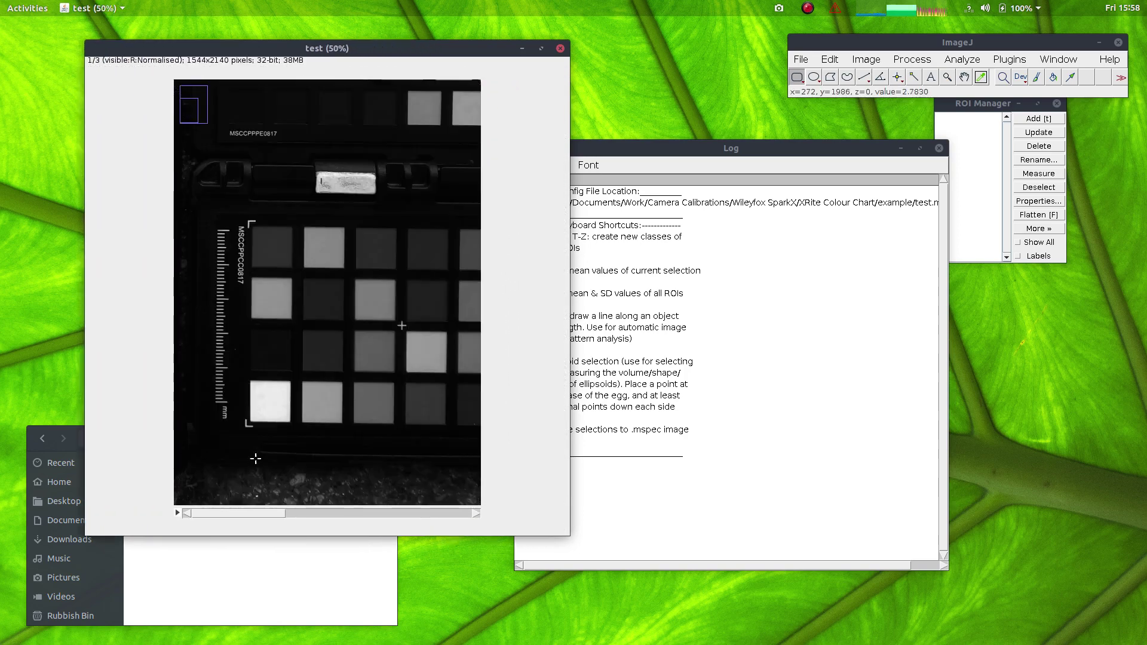
key(minus)
key(minus)
key(minus)
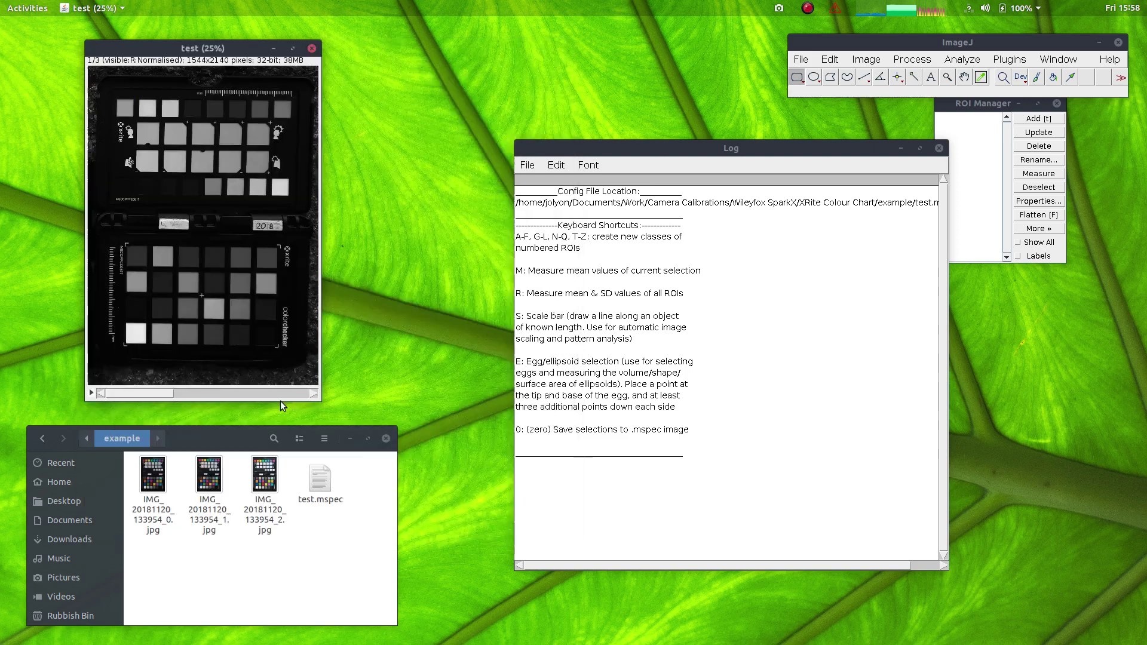
- Zoom in, outline the white patch with a rectangle and measure its normalised RGB means
key(plus)
key(plus)
key(plus)
key(plus)
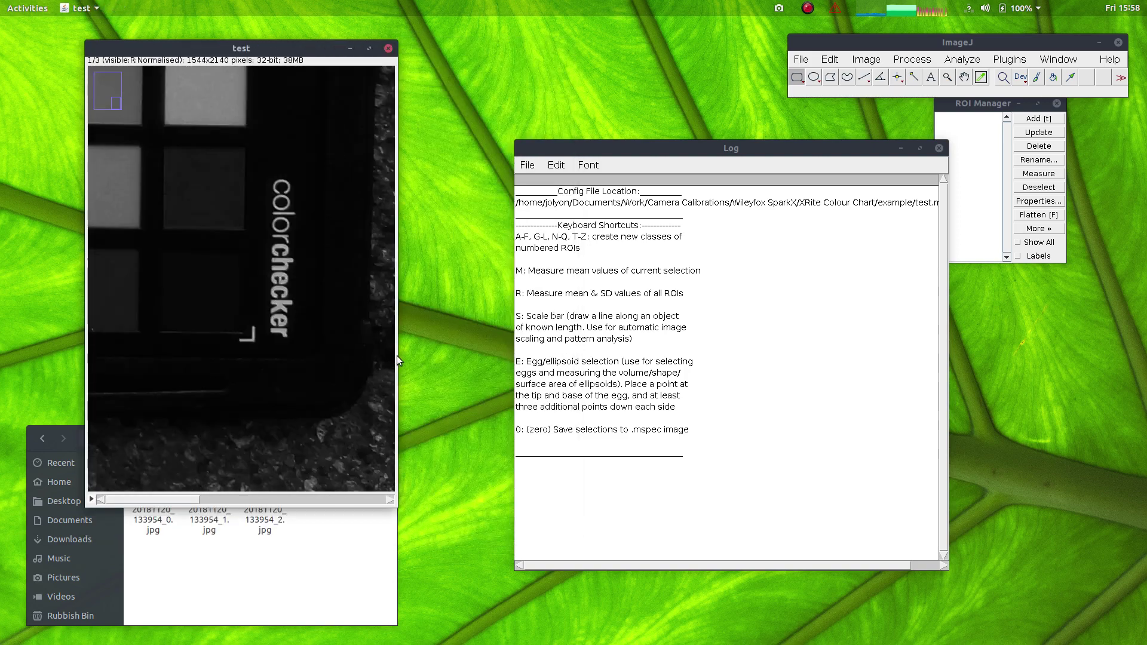
mouse_move(397, 355)
mouse_down()
mouse_move(993, 356)
mouse_move(973, 356)
mouse_up()
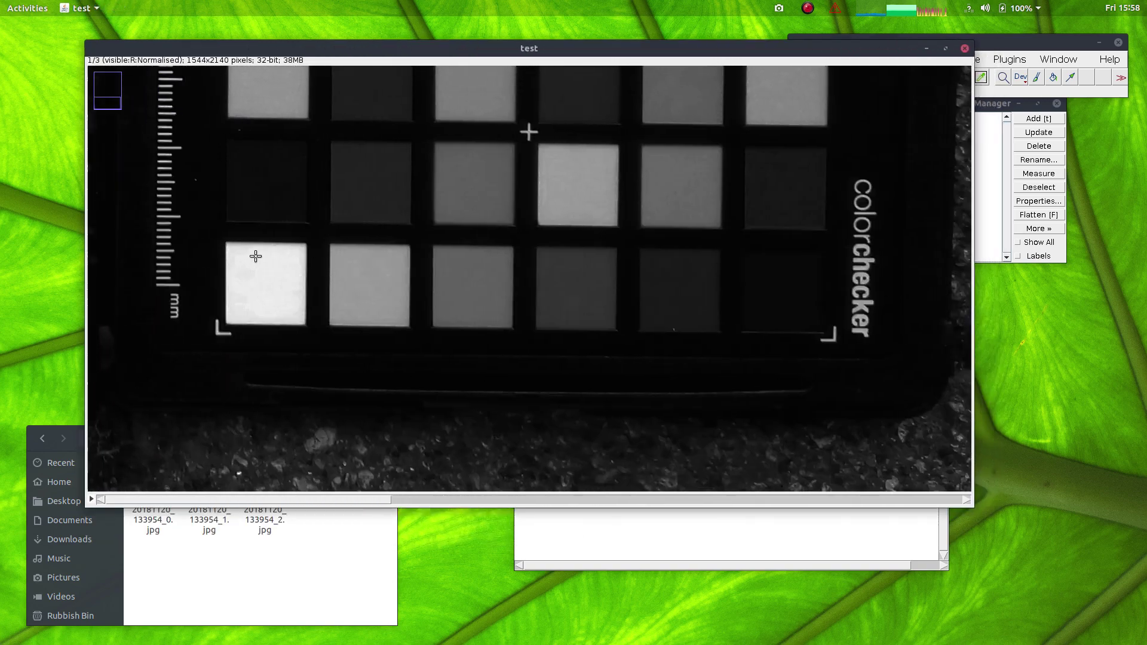
drag(237, 255, 297, 312)
drag(494, 52, 468, 102)
key(ctrl+m)
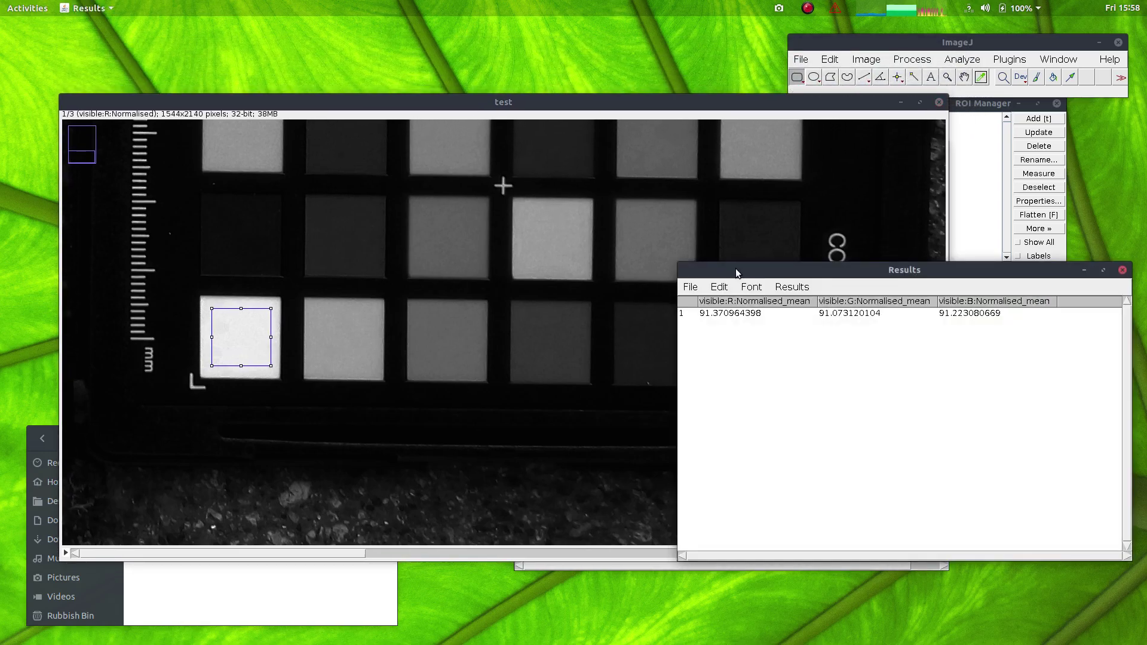
drag(736, 268, 730, 312)
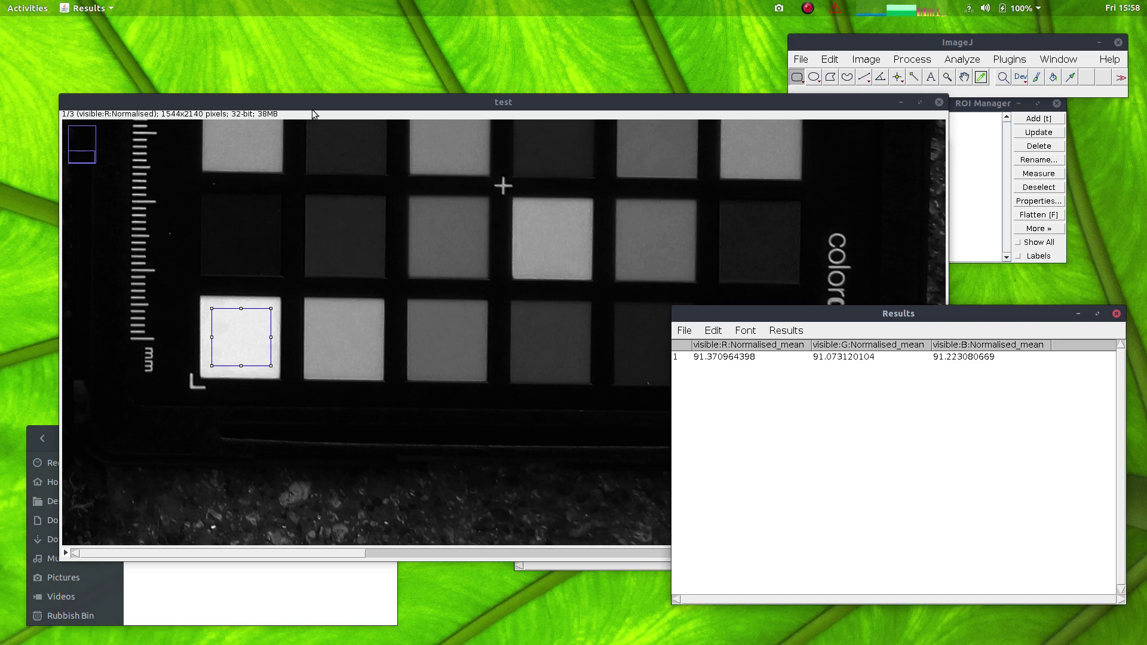
- Move the rectangle onto the next grey patches, measuring each, and bring up the Results table
drag(247, 334, 350, 336)
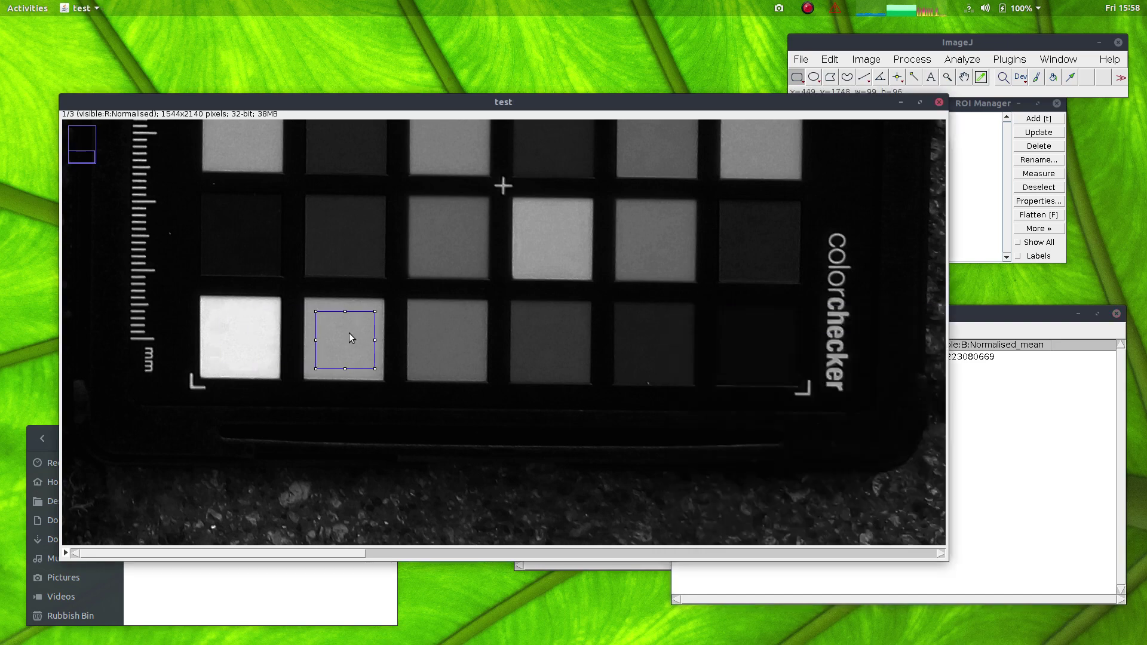
key(ctrl+m)
drag(342, 336, 750, 336)
key(ctrl+m)
key(ctrl+m)
key(ctrl+m)
key(ctrl+m)
click(998, 329)
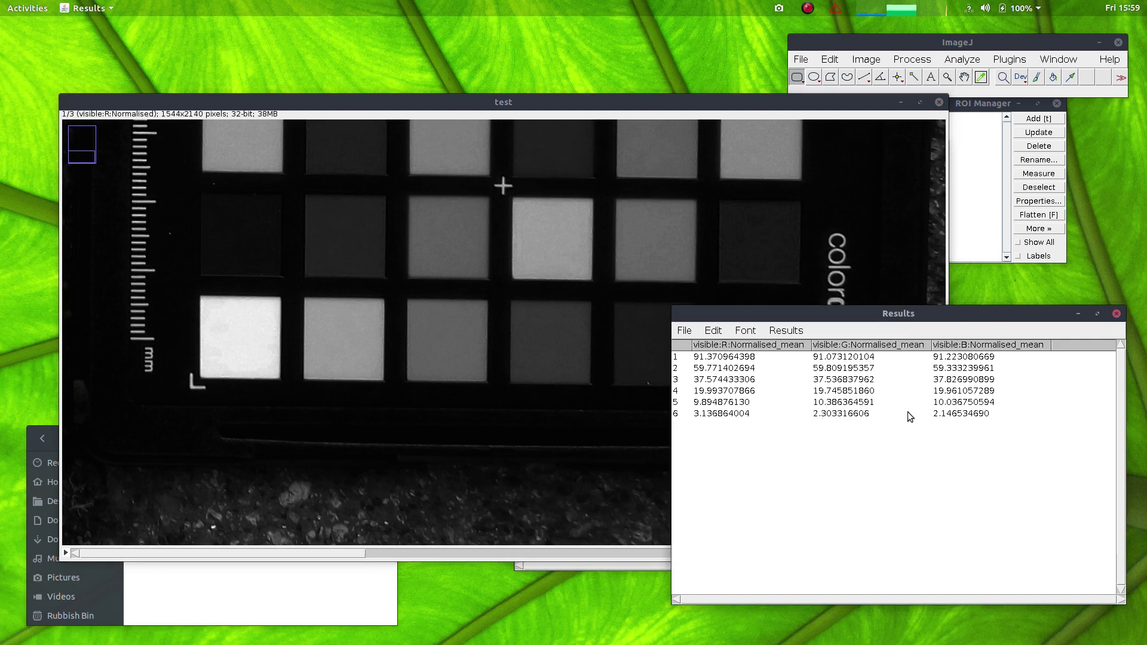